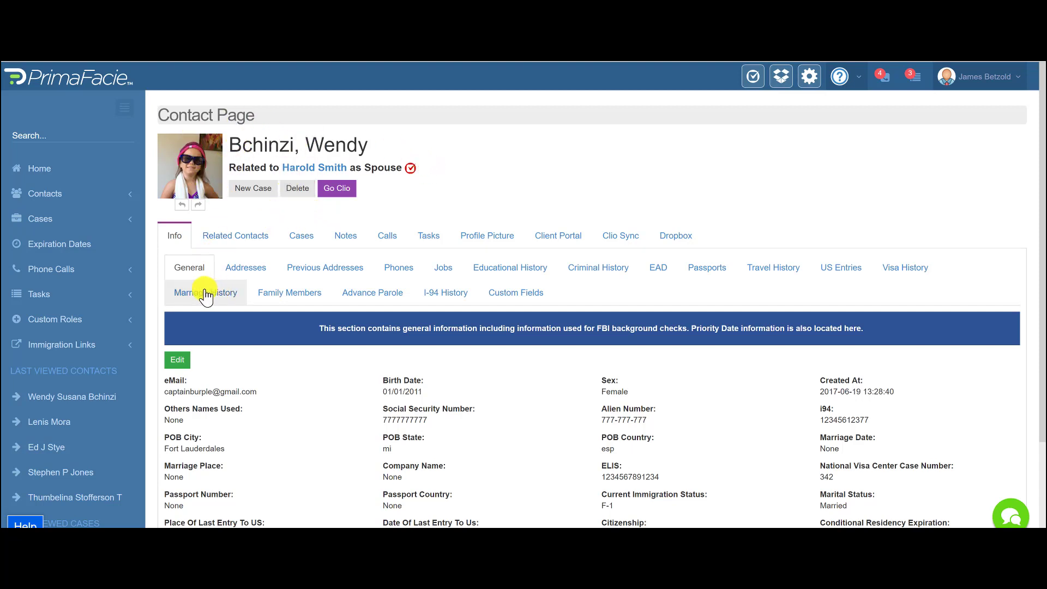
Step: Review the contact's related contacts, marriage history and family member entries
{"action": "left_click", "coordinate": [240, 241]}
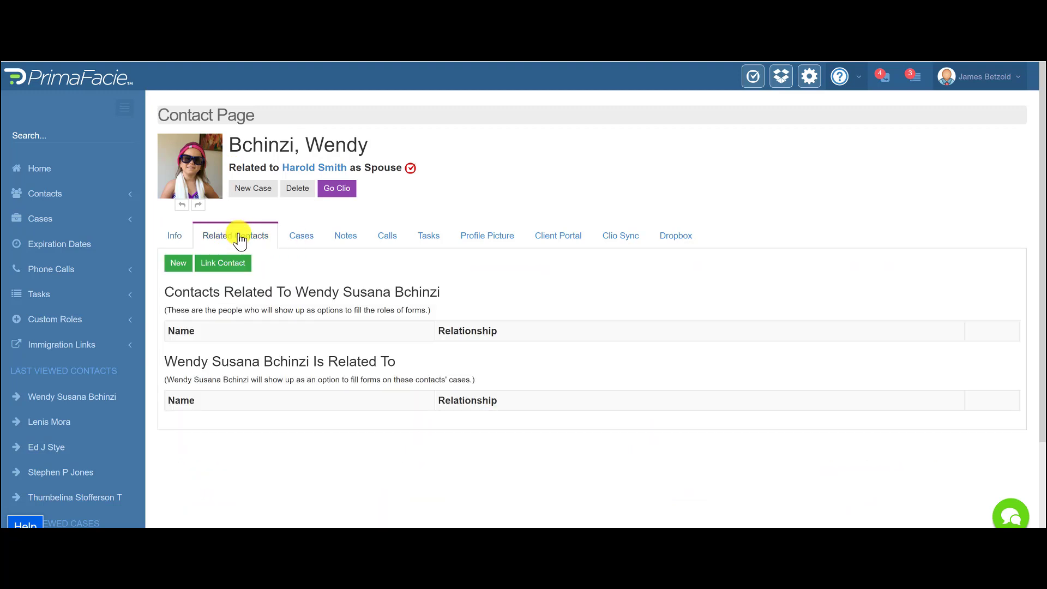
{"action": "left_click", "coordinate": [176, 238]}
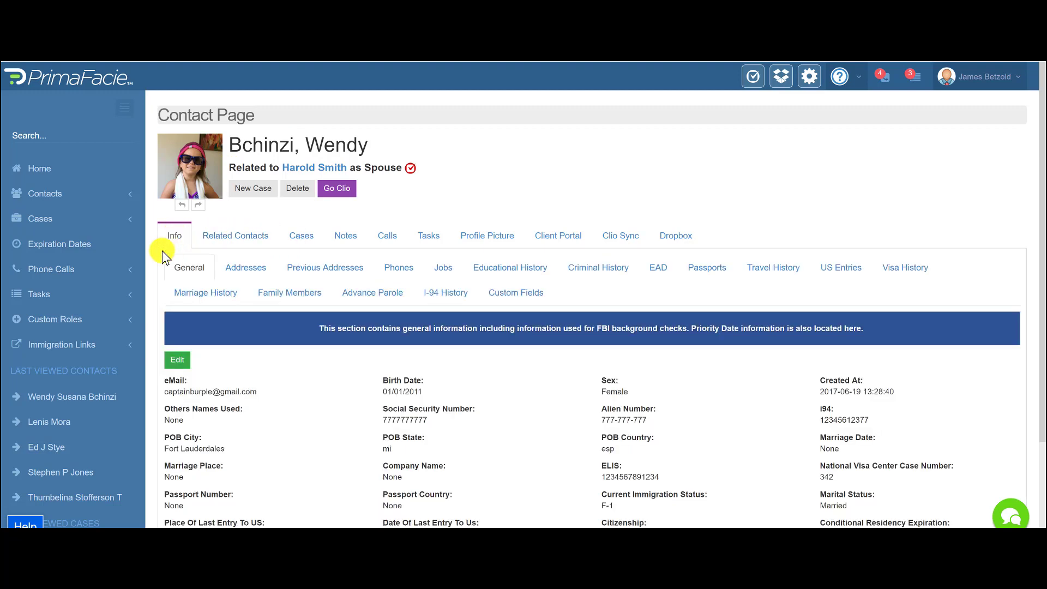
{"action": "left_click", "coordinate": [210, 293]}
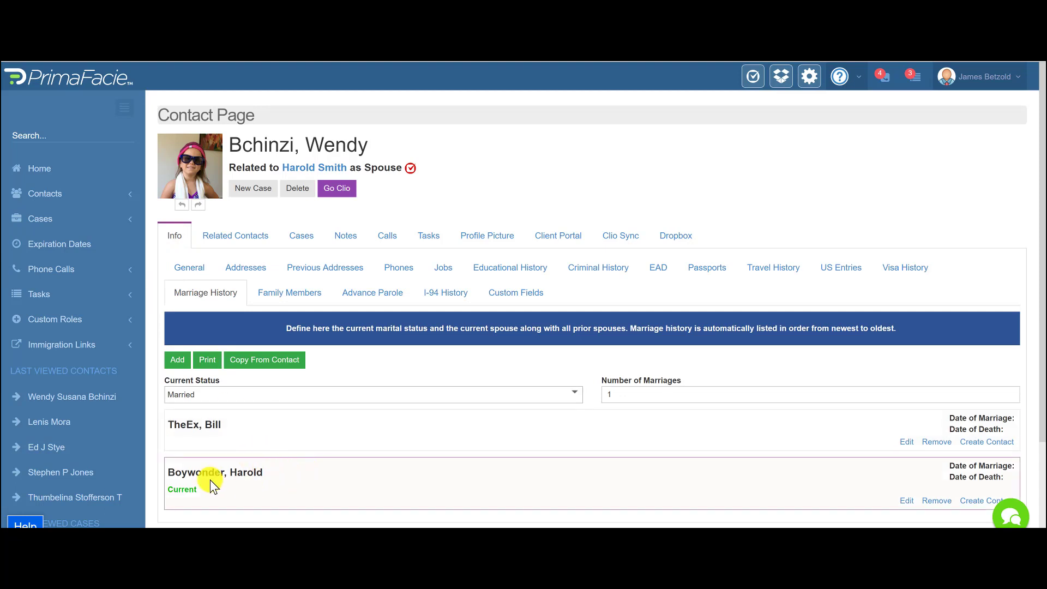
{"action": "left_click", "coordinate": [273, 297]}
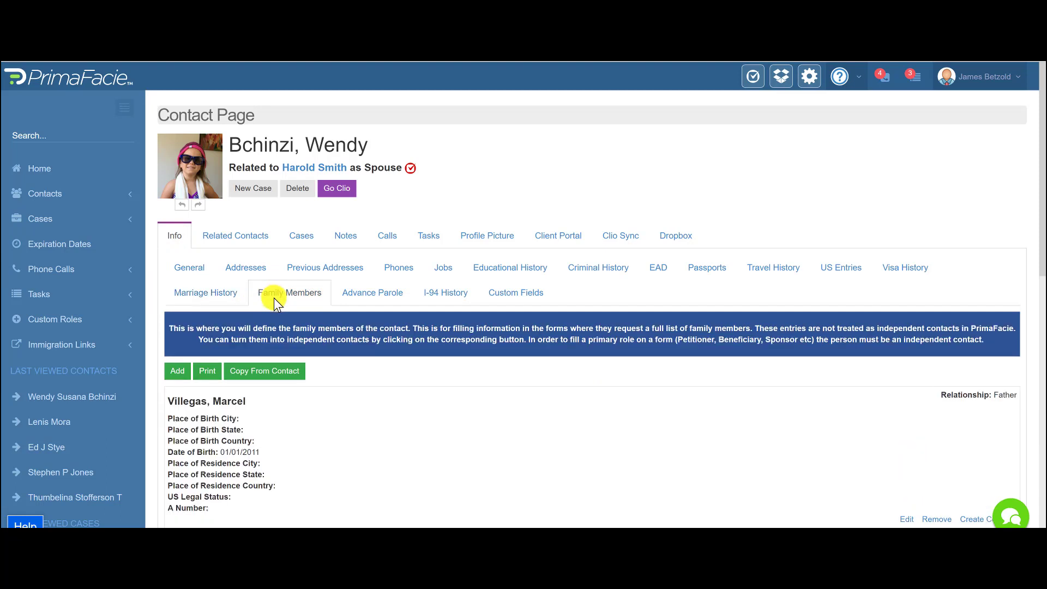
{"action": "scroll", "coordinate": [346, 392], "scroll_direction": "down", "scroll_amount": 3}
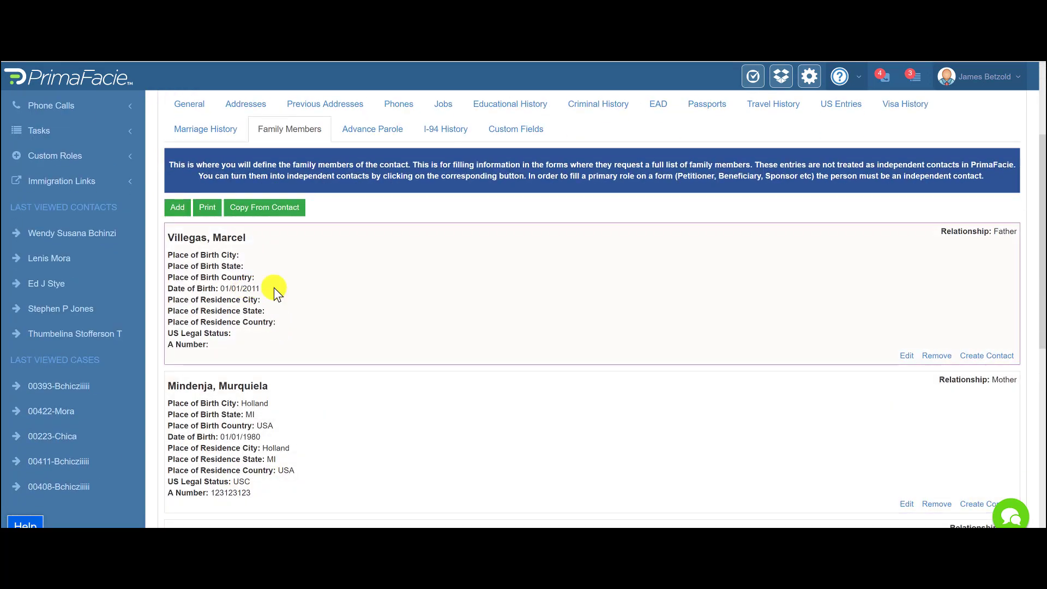
{"action": "scroll", "coordinate": [937, 309], "scroll_direction": "down", "scroll_amount": 6}
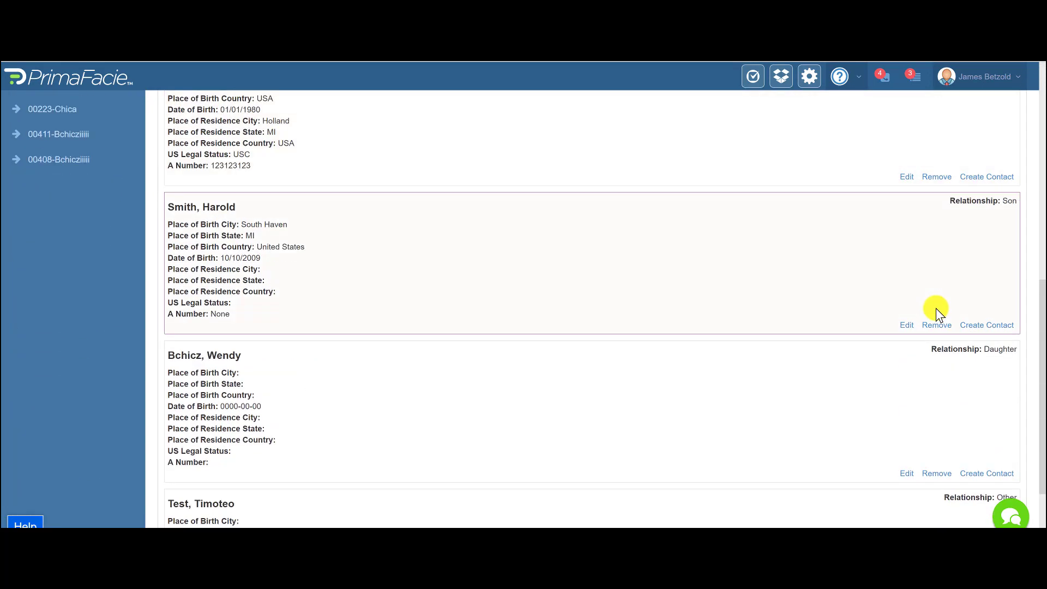
{"action": "scroll", "coordinate": [936, 308], "scroll_direction": "down", "scroll_amount": 2}
{"action": "scroll", "coordinate": [732, 334], "scroll_direction": "up", "scroll_amount": 15}
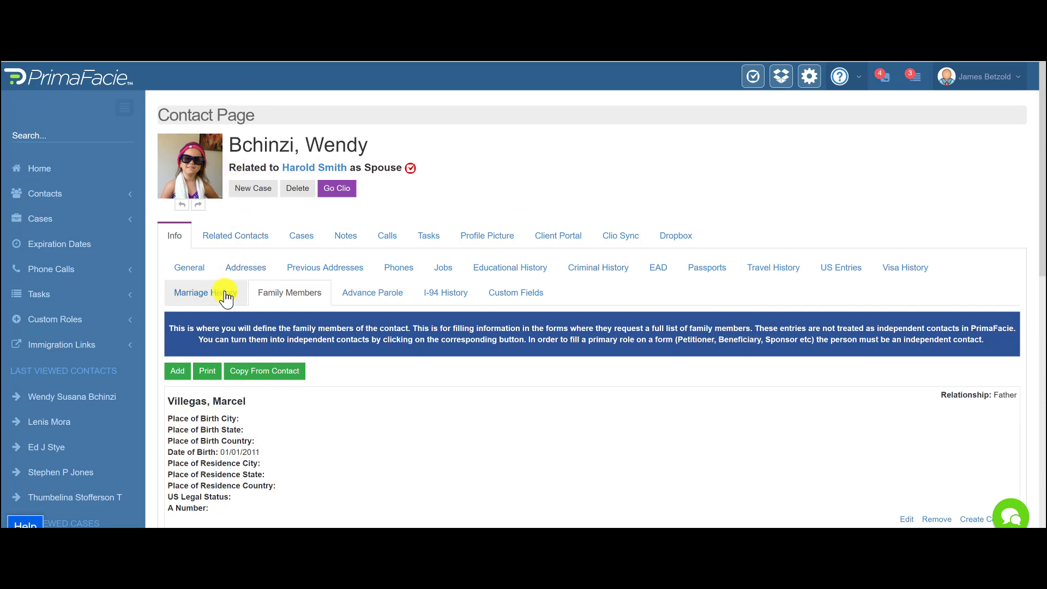
{"action": "left_click", "coordinate": [226, 297]}
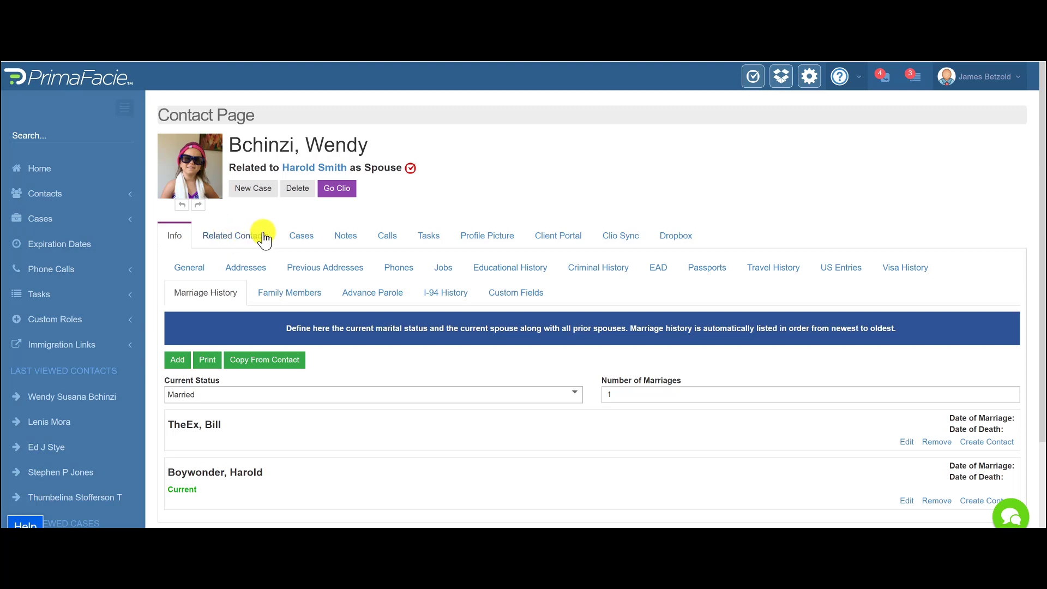
Step: Open the forms list of the contact's I-130 Petition for Alien Relative case created on 2018-02-27
{"action": "left_click", "coordinate": [299, 236]}
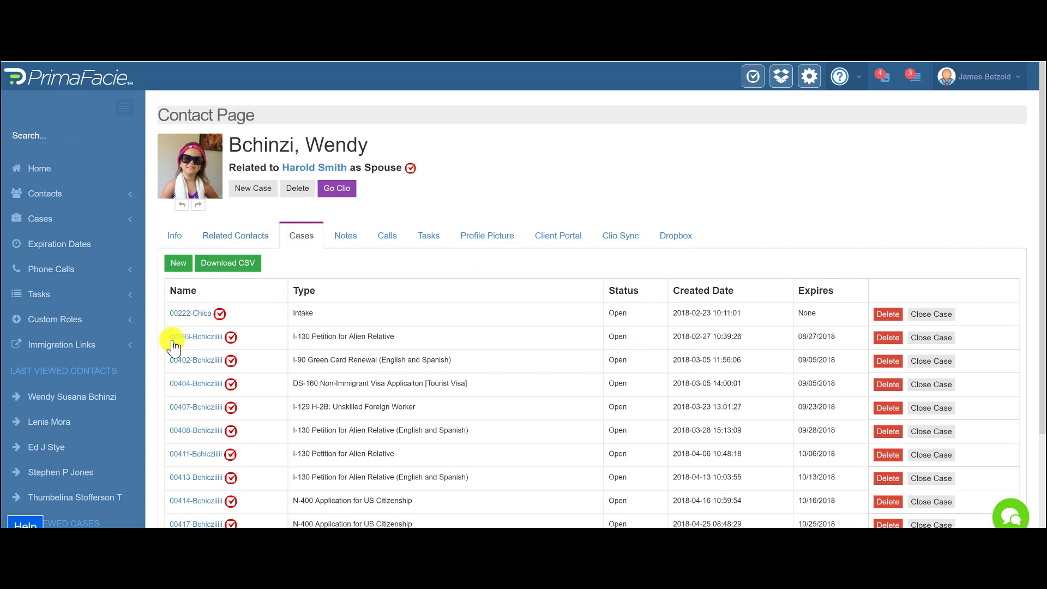
{"action": "left_click", "coordinate": [191, 335]}
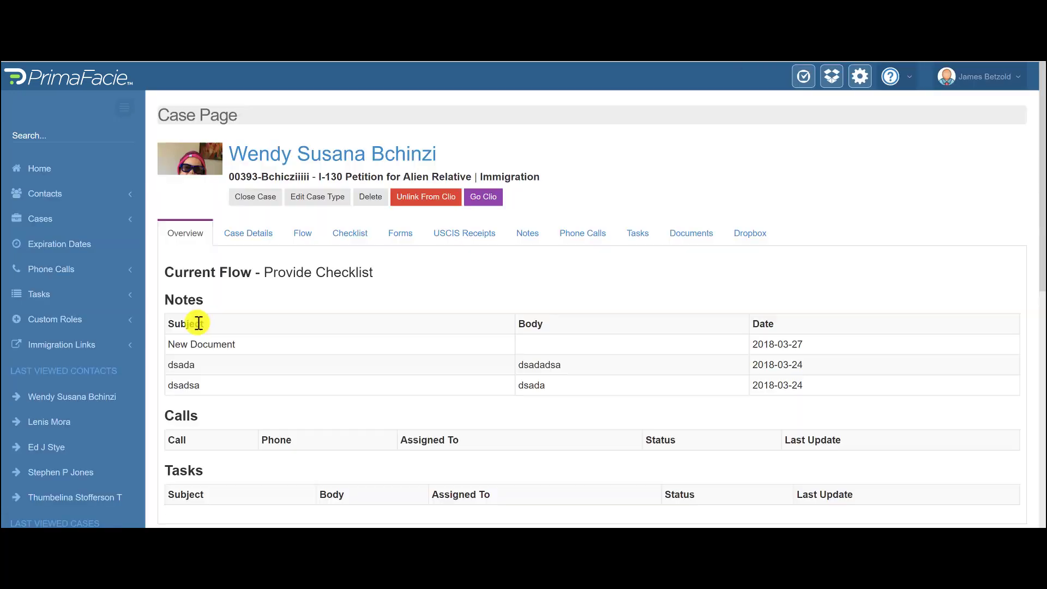
{"action": "left_click", "coordinate": [401, 234]}
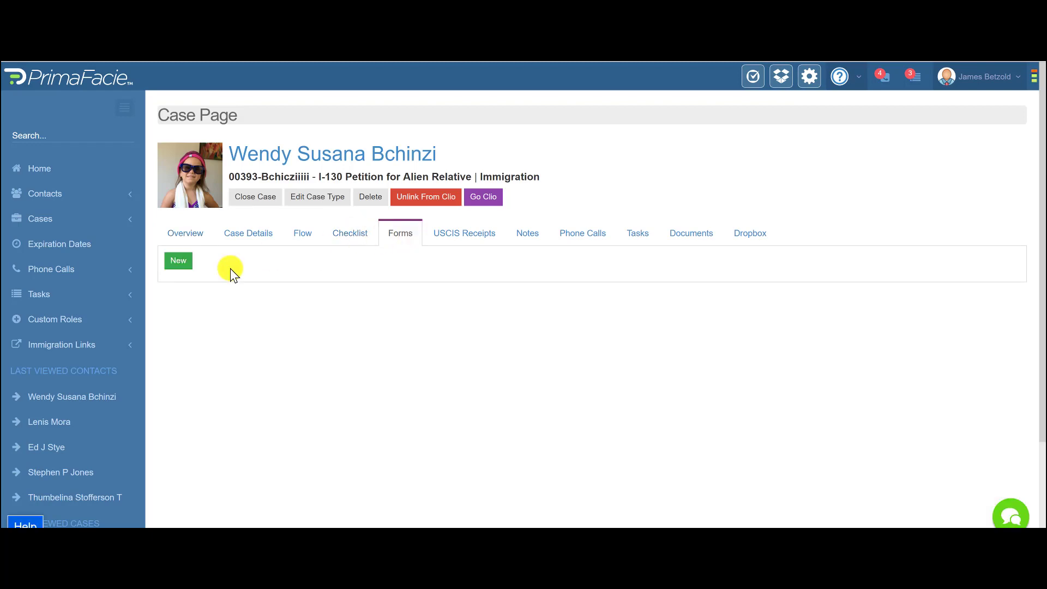
Step: Examine the role labels on the I-130 form, from Petitioner and Beneficiary with their spouses to Interpreter
{"action": "scroll", "coordinate": [276, 339], "scroll_direction": "down", "scroll_amount": 10}
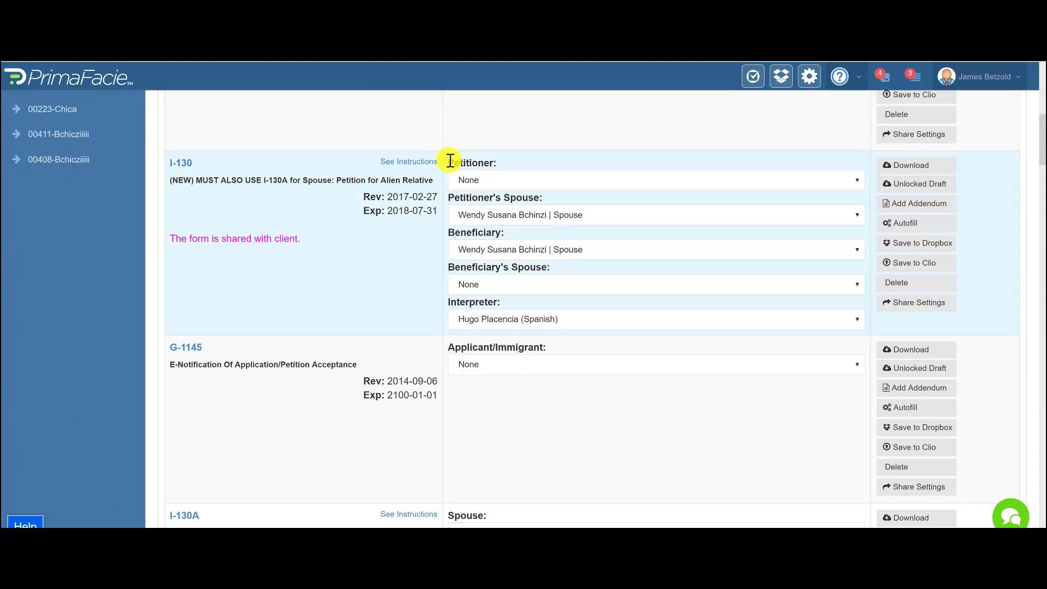
{"action": "left_click_drag", "start_coordinate": [451, 160], "coordinate": [502, 164]}
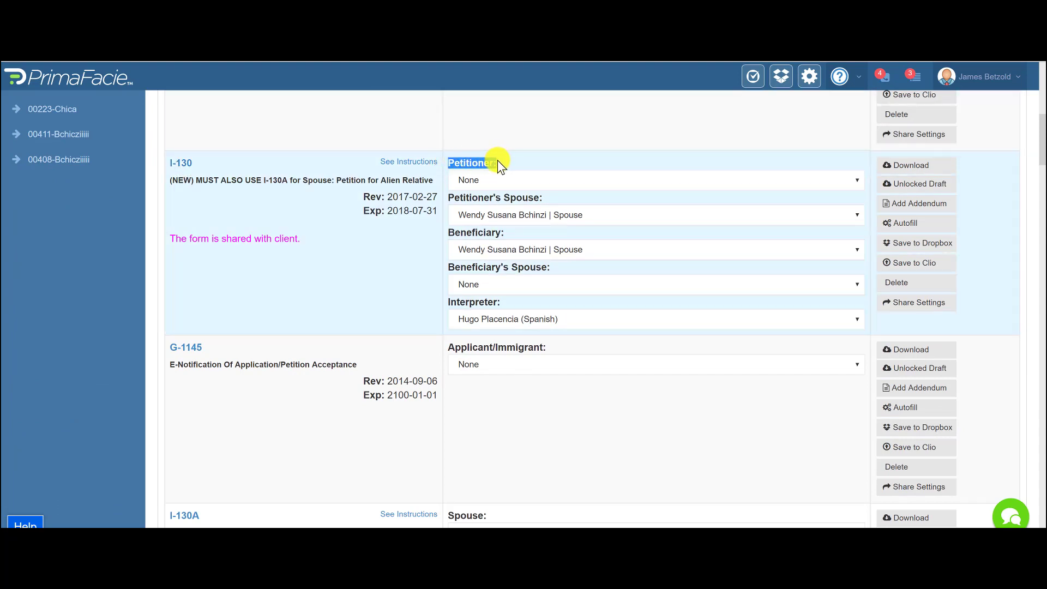
{"action": "left_click_drag", "start_coordinate": [479, 198], "coordinate": [546, 202]}
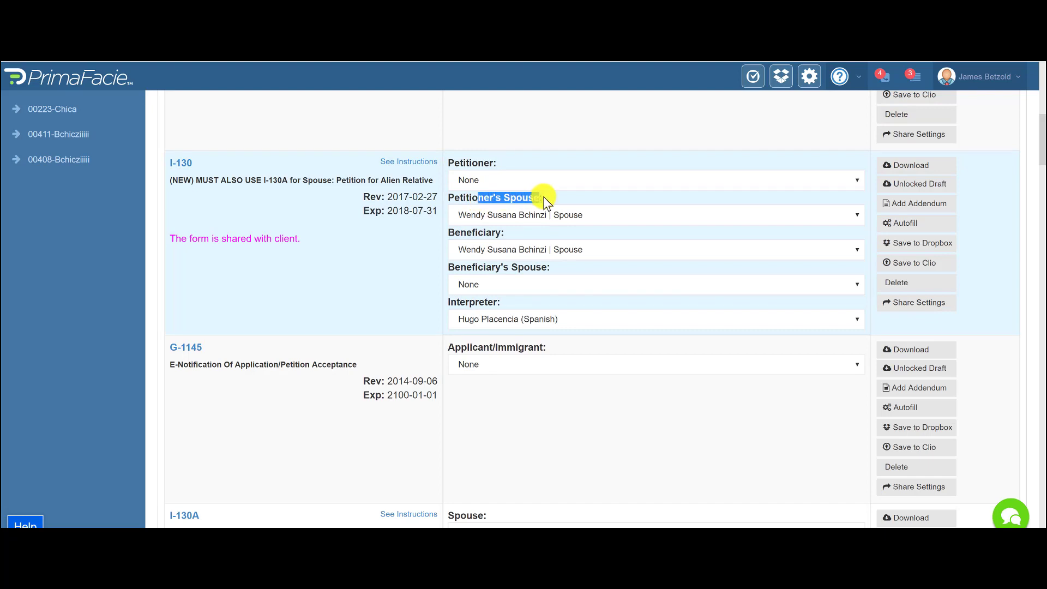
{"action": "left_click_drag", "start_coordinate": [448, 234], "coordinate": [514, 231]}
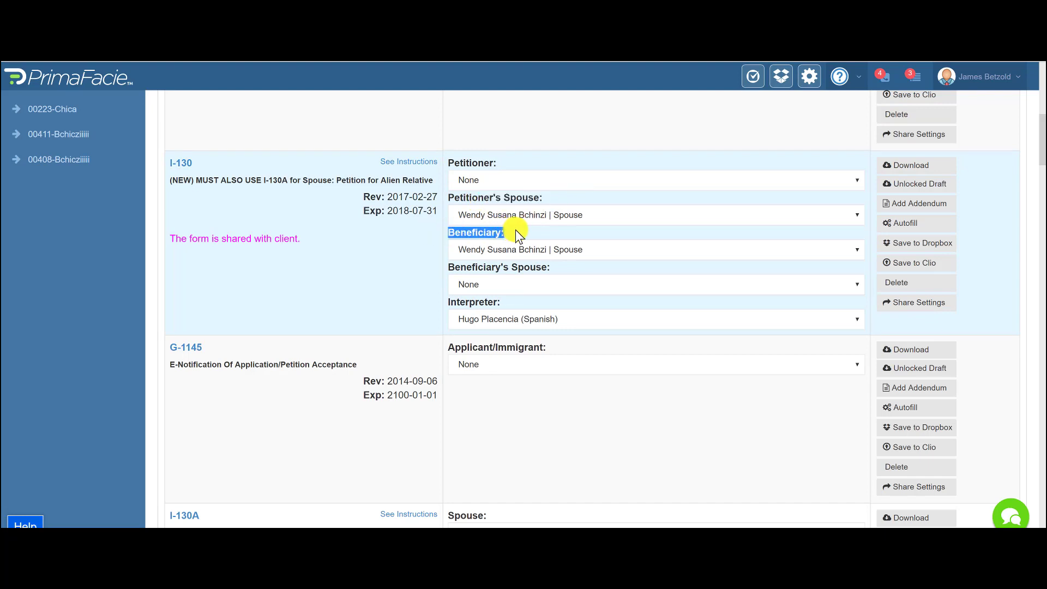
{"action": "left_click", "coordinate": [467, 267]}
{"action": "left_click_drag", "start_coordinate": [467, 267], "coordinate": [568, 271]}
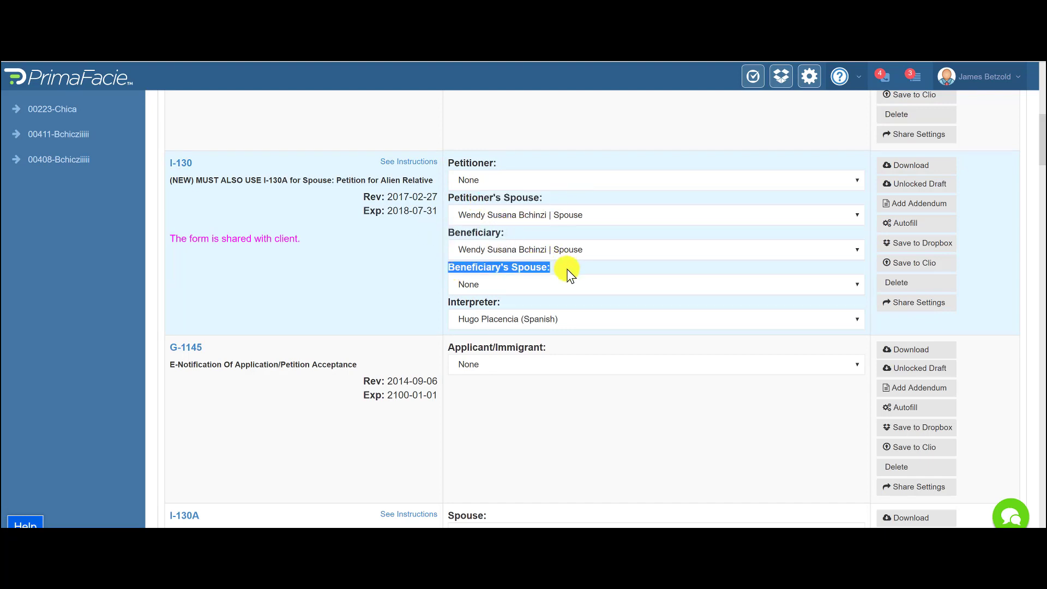
{"action": "left_click_drag", "start_coordinate": [450, 303], "coordinate": [525, 296]}
{"action": "left_click", "coordinate": [523, 298]}
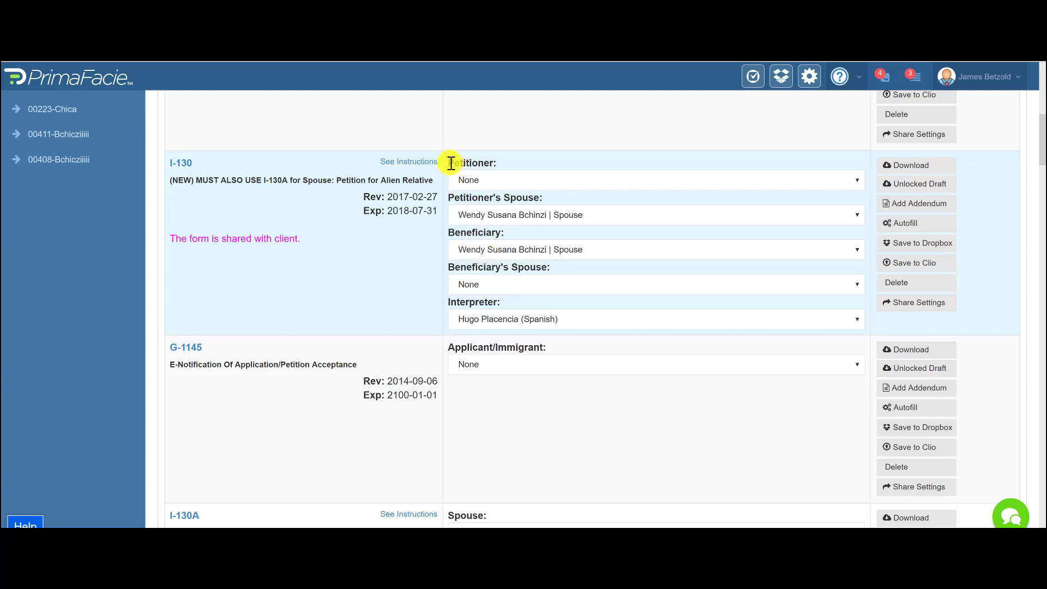
Step: Check which contacts are offered for the Petitioner and Petitioner's Spouse roles on the I-130 form
{"action": "left_click_drag", "start_coordinate": [448, 162], "coordinate": [507, 167]}
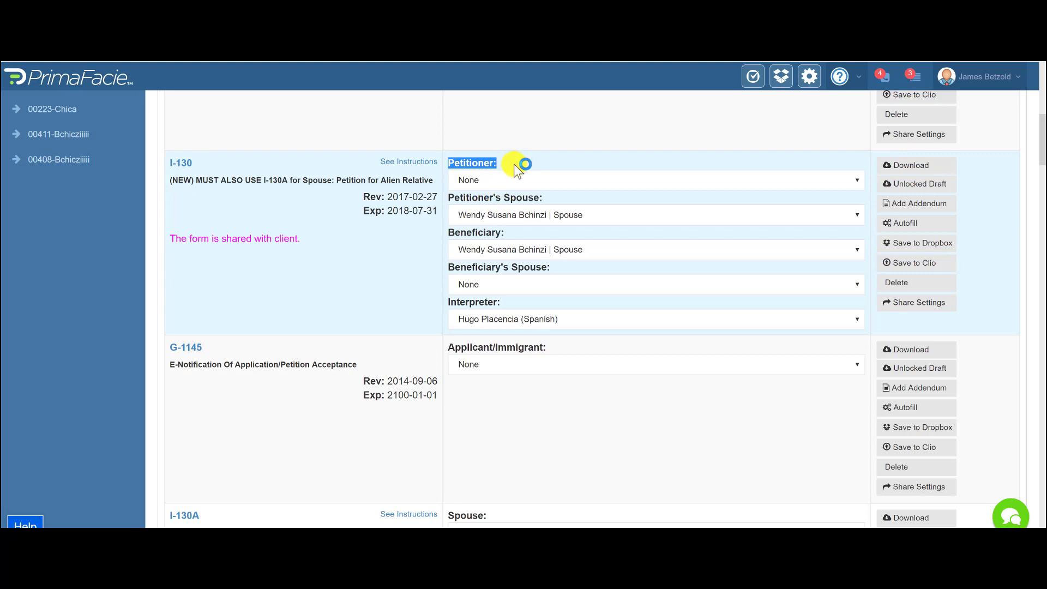
{"action": "left_click", "coordinate": [522, 180]}
{"action": "left_click", "coordinate": [531, 182]}
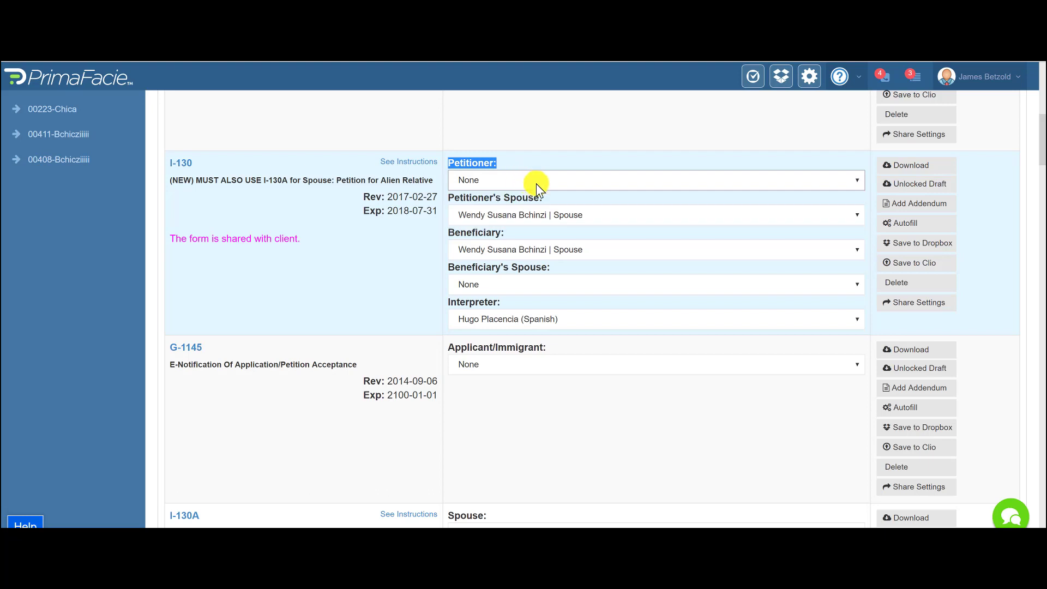
{"action": "left_click", "coordinate": [610, 215]}
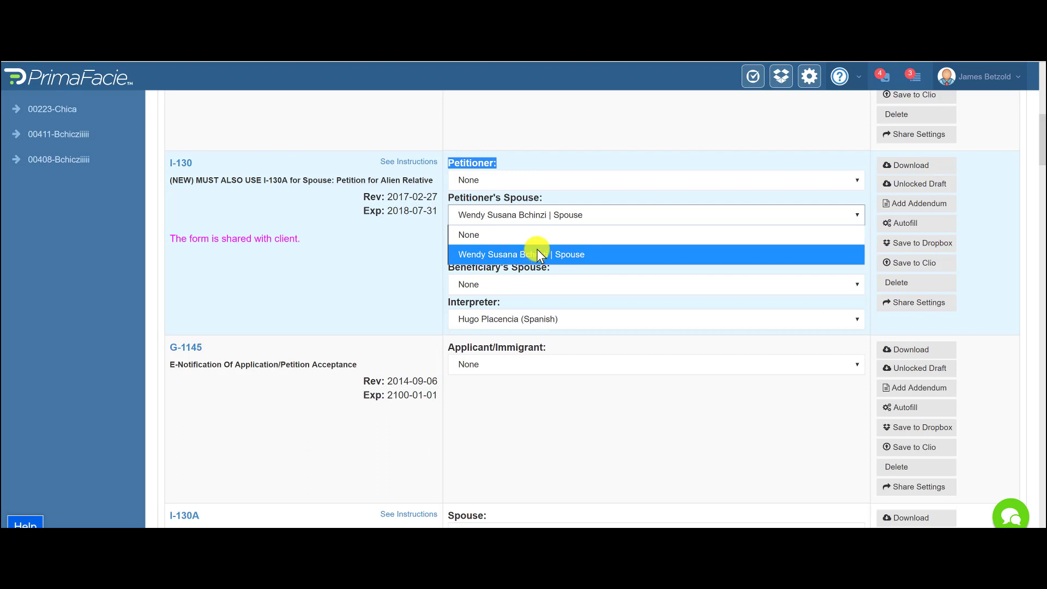
{"action": "left_click", "coordinate": [637, 198]}
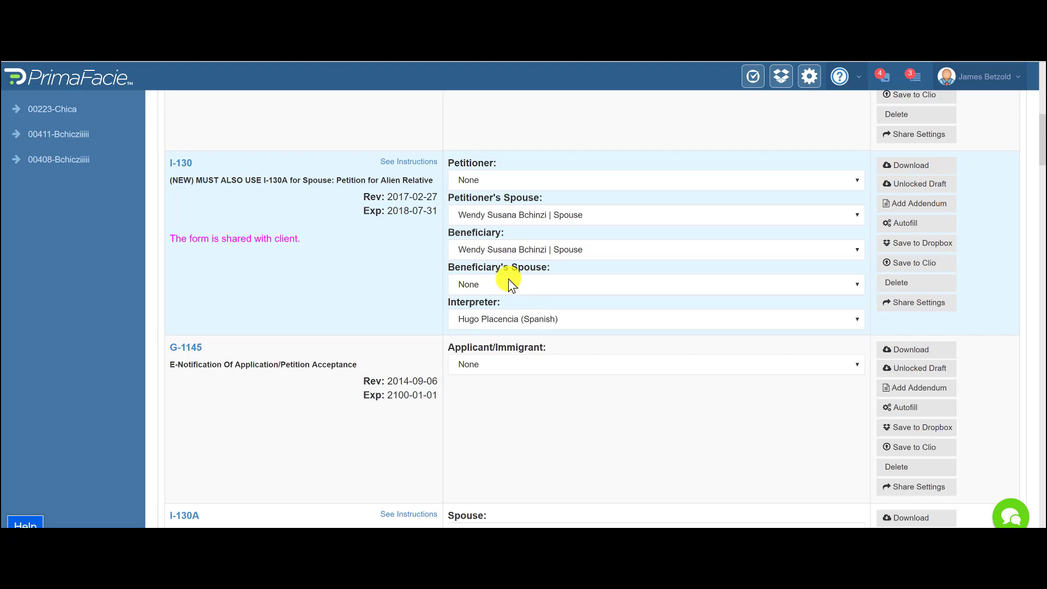
Step: Compare the available choices across the I-130 form's Petitioner, Petitioner's Spouse, Beneficiary and Beneficiary's Spouse roles
{"action": "left_click", "coordinate": [496, 179]}
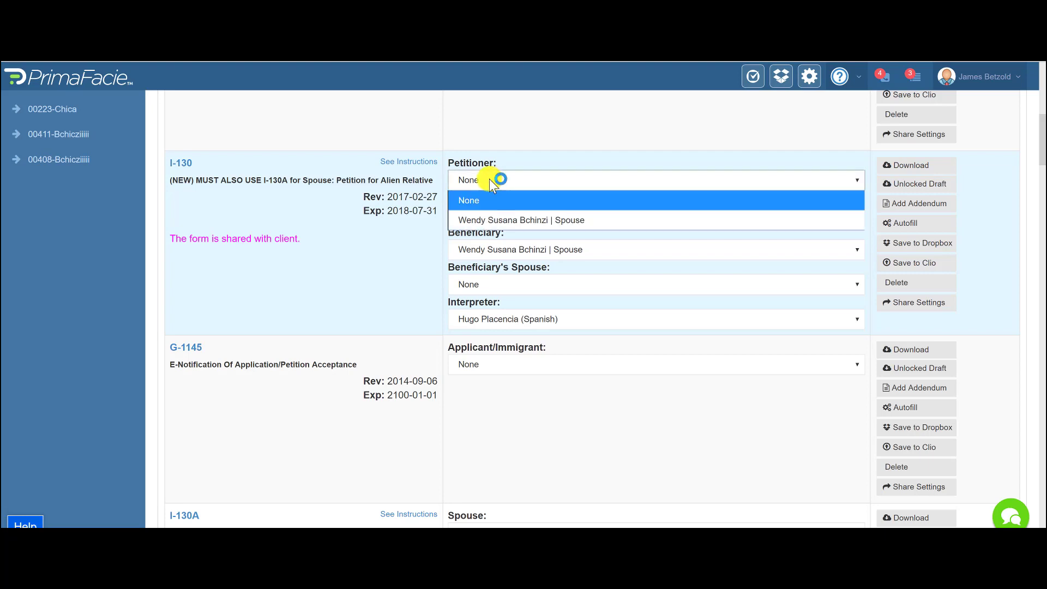
{"action": "left_click", "coordinate": [494, 202]}
{"action": "left_click", "coordinate": [499, 214]}
{"action": "left_click", "coordinate": [500, 217]}
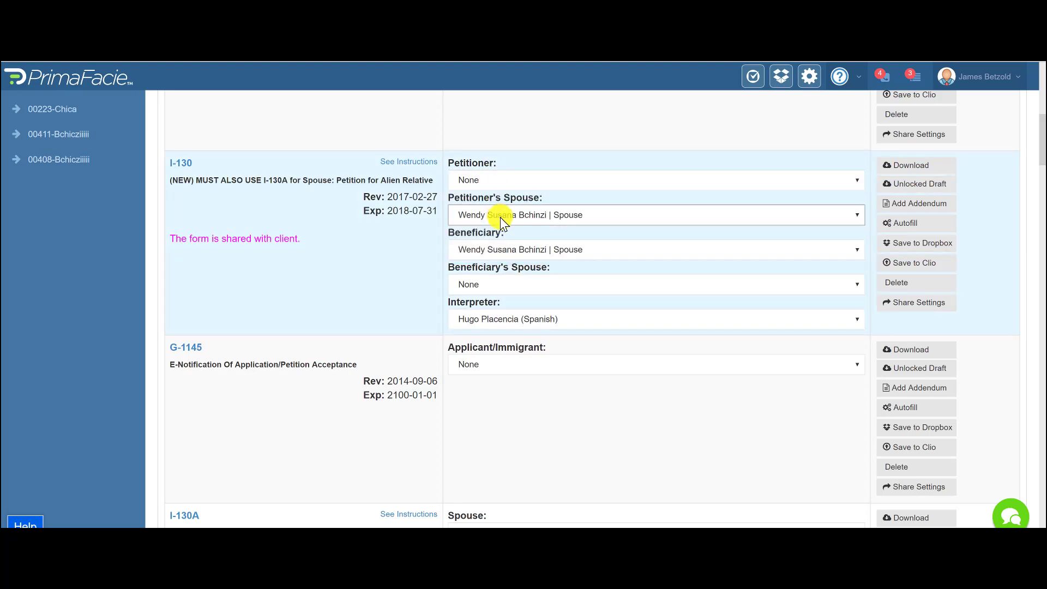
{"action": "left_click", "coordinate": [490, 249]}
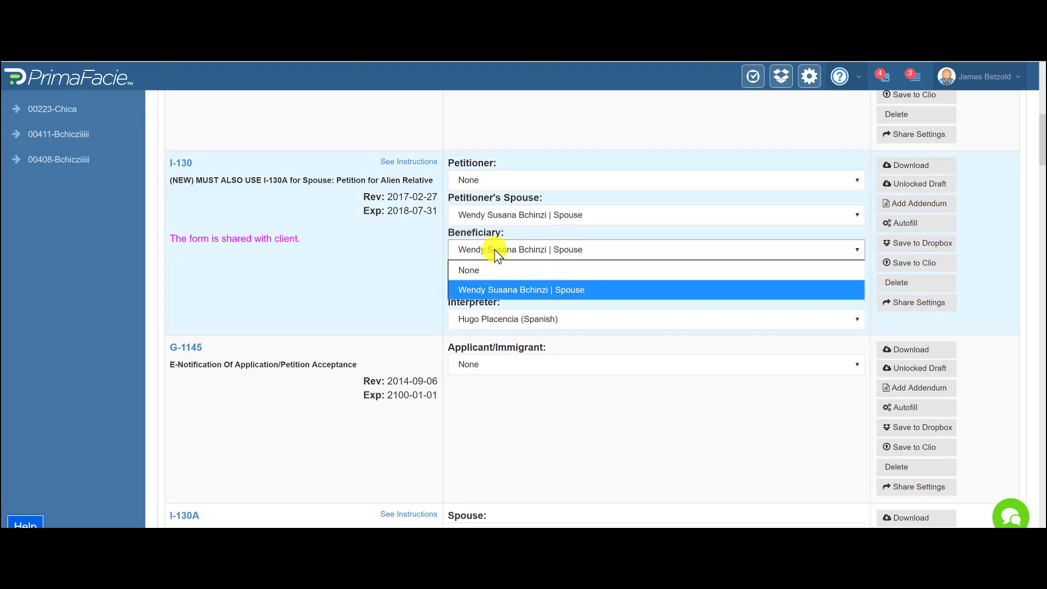
{"action": "left_click", "coordinate": [491, 287]}
{"action": "left_click", "coordinate": [490, 285]}
{"action": "left_click", "coordinate": [489, 283]}
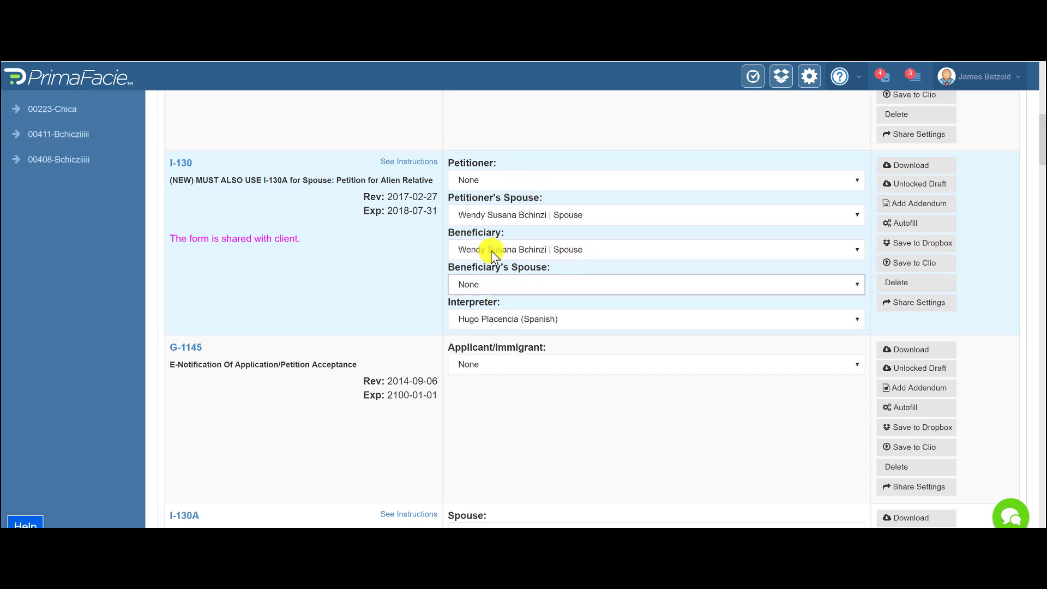
Step: Look through the role fields of the case's other forms, including the spouse and child roles on the I-589
{"action": "scroll", "coordinate": [296, 244], "scroll_direction": "down", "scroll_amount": 10}
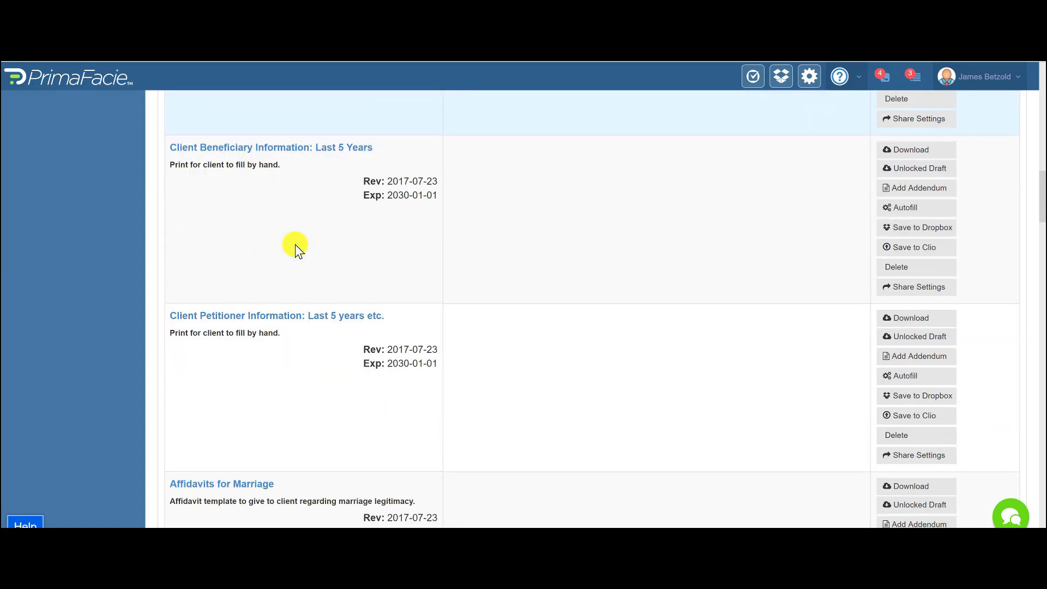
{"action": "scroll", "coordinate": [296, 245], "scroll_direction": "down", "scroll_amount": 15}
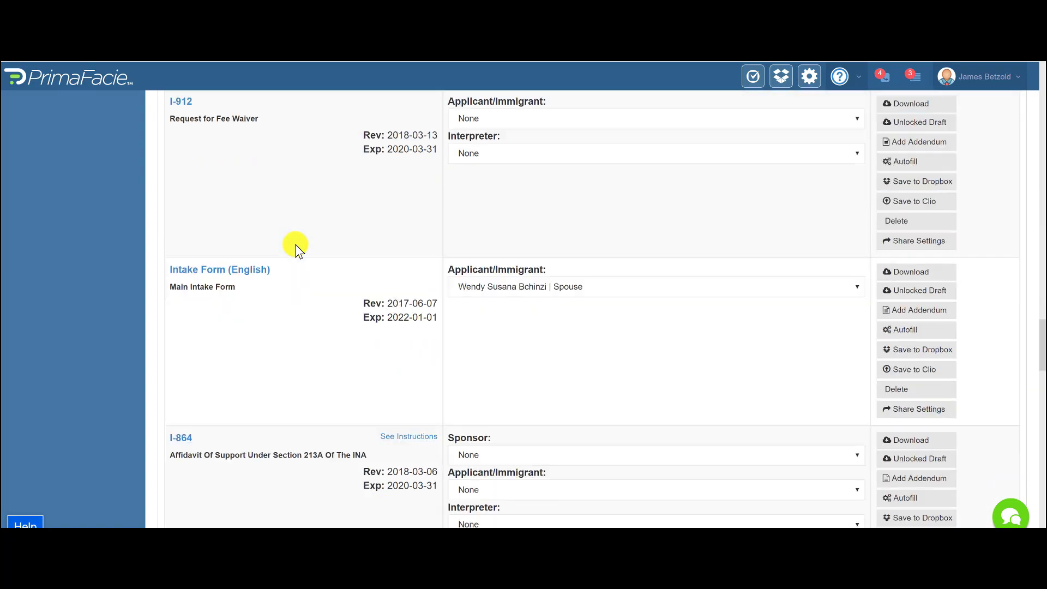
{"action": "scroll", "coordinate": [298, 250], "scroll_direction": "down", "scroll_amount": 15}
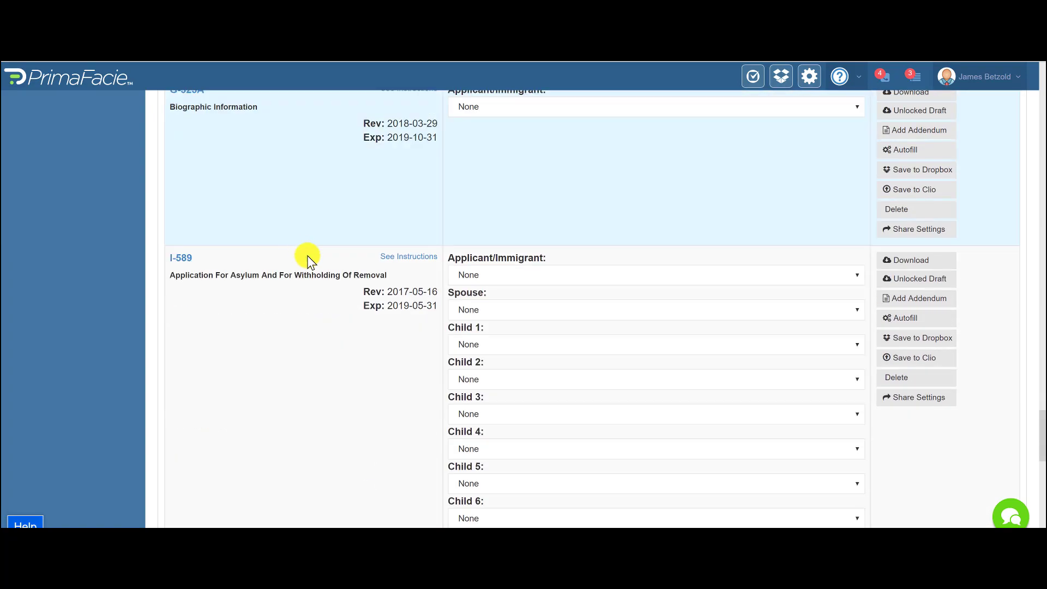
{"action": "left_click_drag", "start_coordinate": [1040, 432], "coordinate": [1036, 432]}
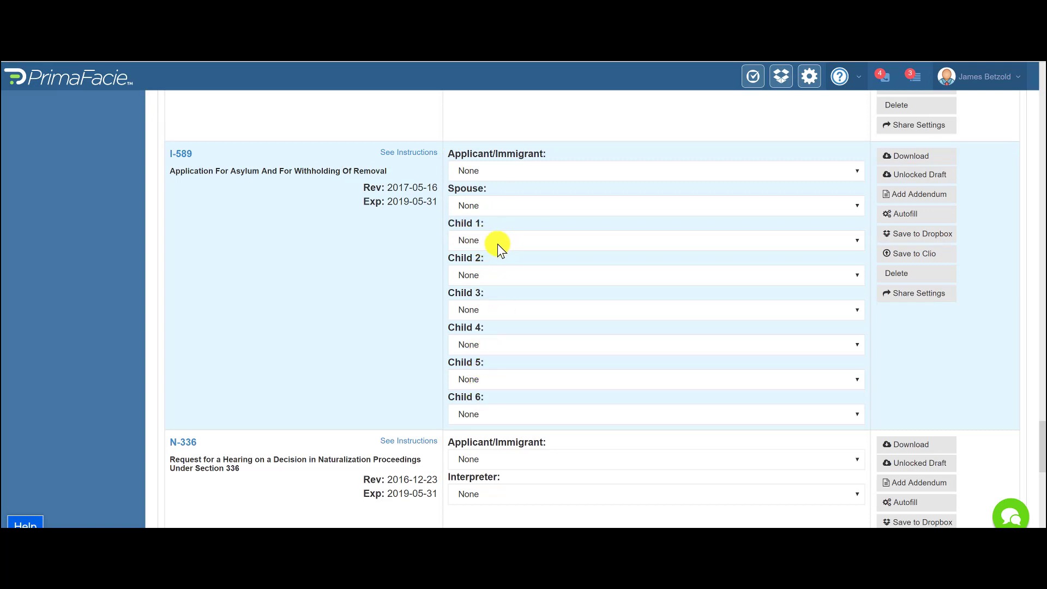
{"action": "scroll", "coordinate": [306, 250], "scroll_direction": "down", "scroll_amount": 15}
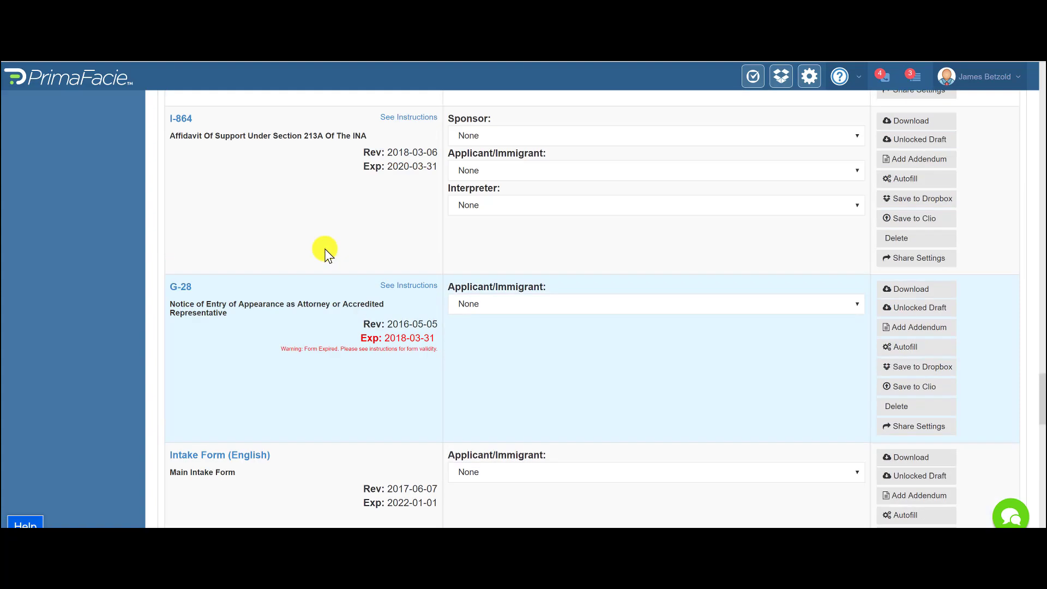
{"action": "scroll", "coordinate": [317, 243], "scroll_direction": "up", "scroll_amount": 20}
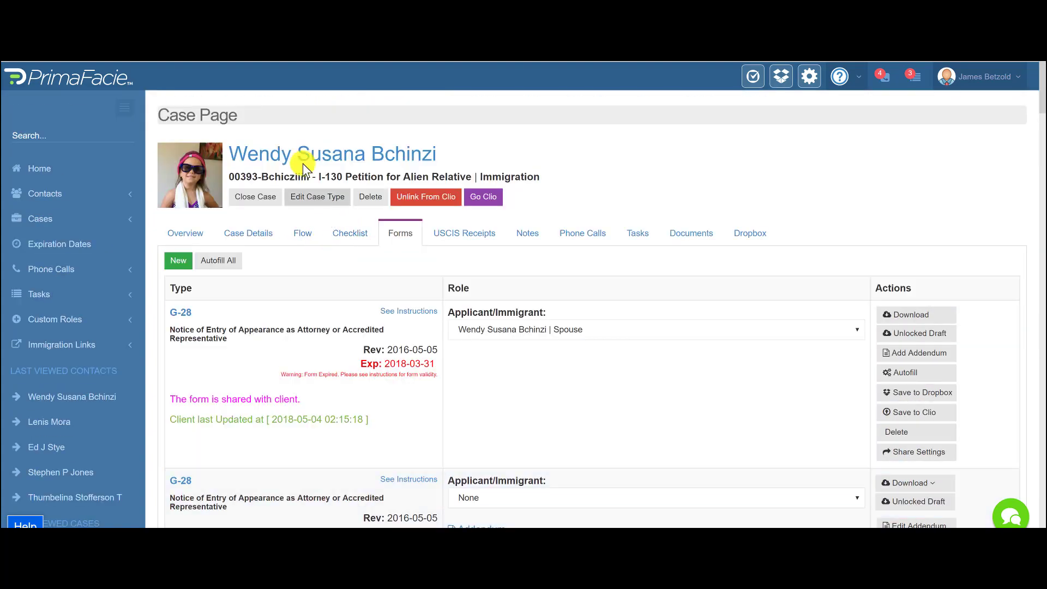
Step: Create an independent contact from the current spouse's entry in the client's marriage history
{"action": "left_click", "coordinate": [266, 160]}
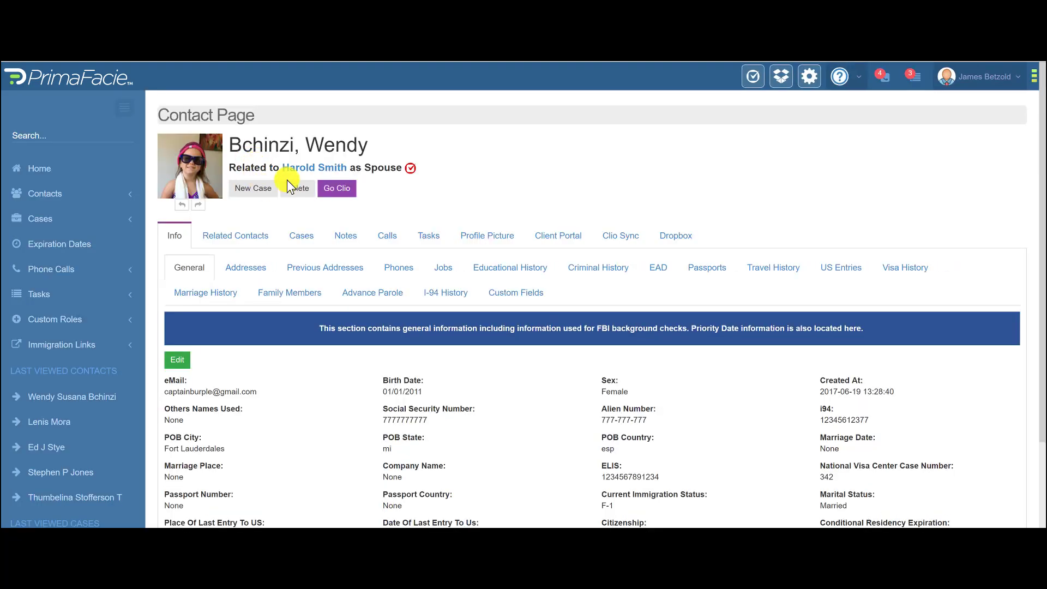
{"action": "left_click", "coordinate": [239, 289]}
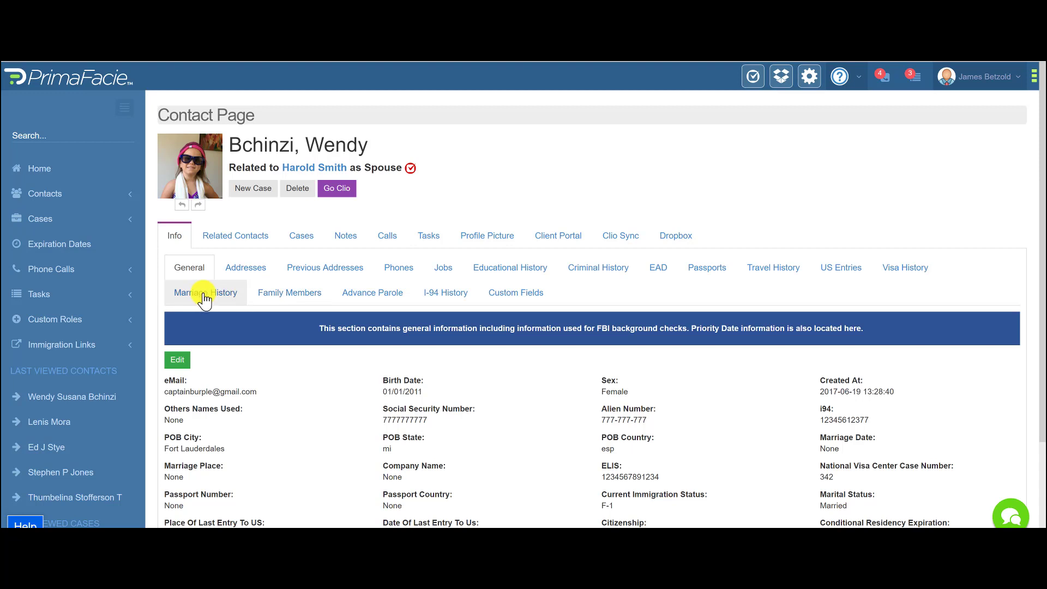
{"action": "scroll", "coordinate": [346, 349], "scroll_direction": "down", "scroll_amount": 3}
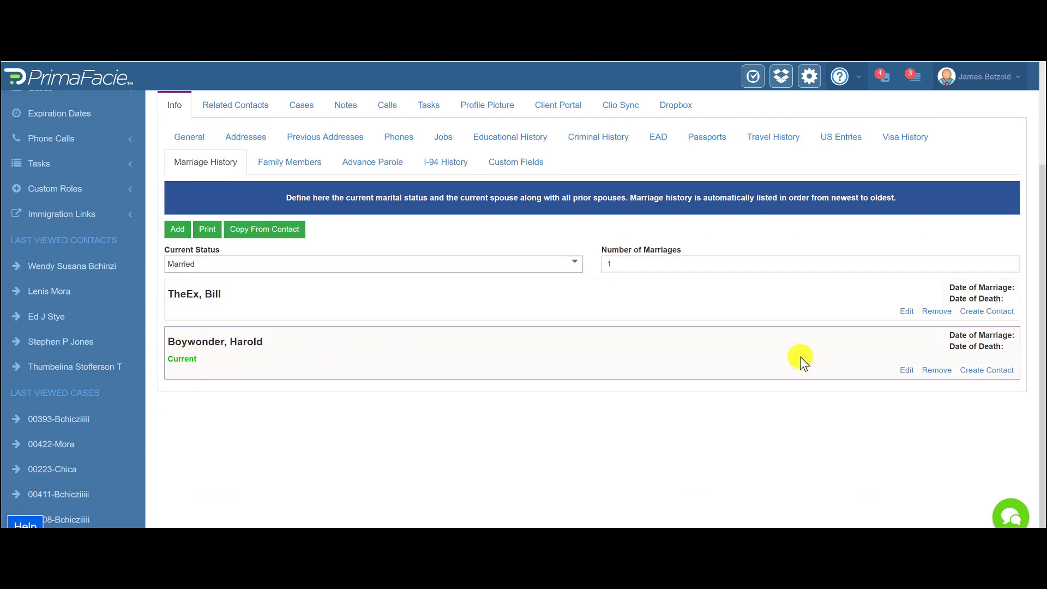
{"action": "left_click", "coordinate": [984, 371]}
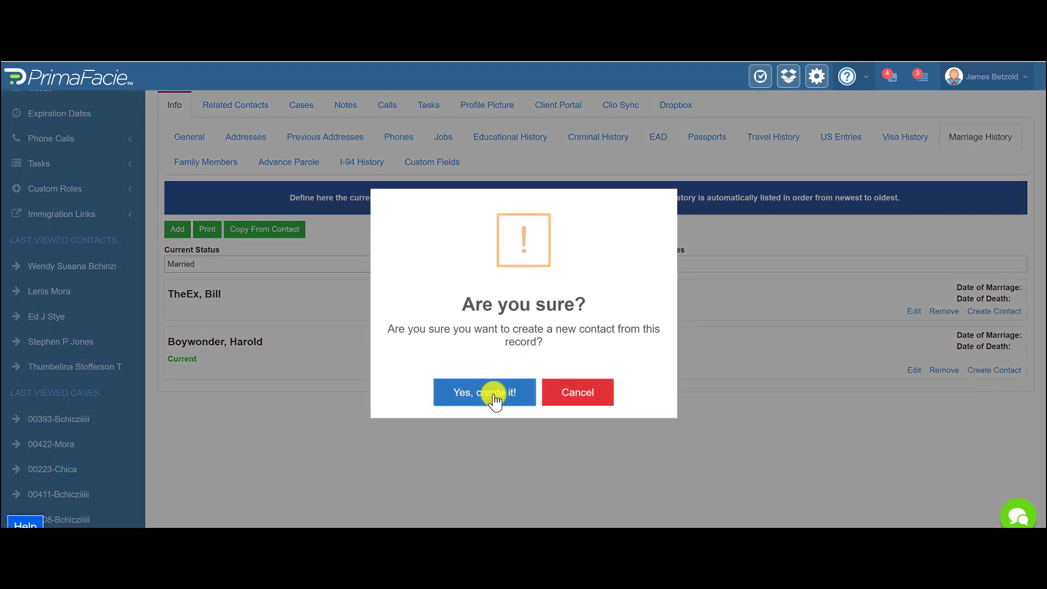
{"action": "left_click", "coordinate": [494, 392]}
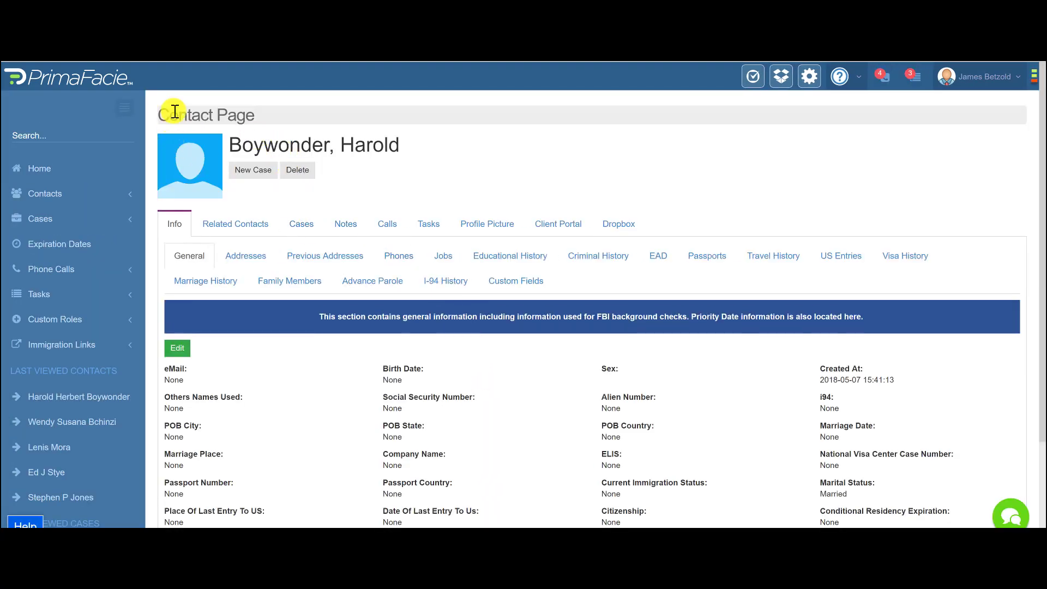
Step: Check the related contacts on the new spouse contact and on the client's own contact page
{"action": "left_click", "coordinate": [242, 229]}
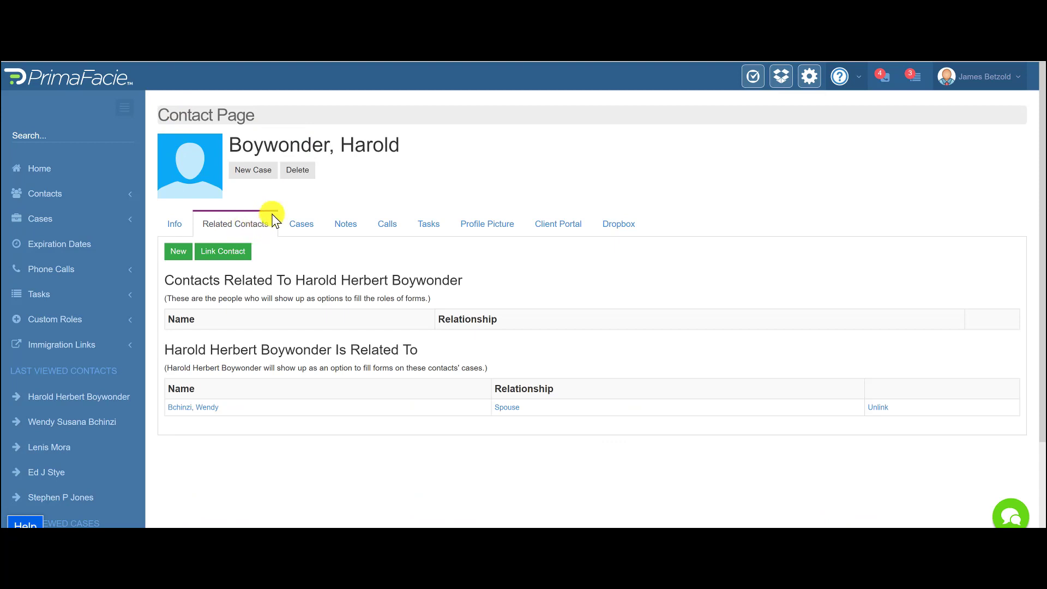
{"action": "left_click", "coordinate": [195, 409]}
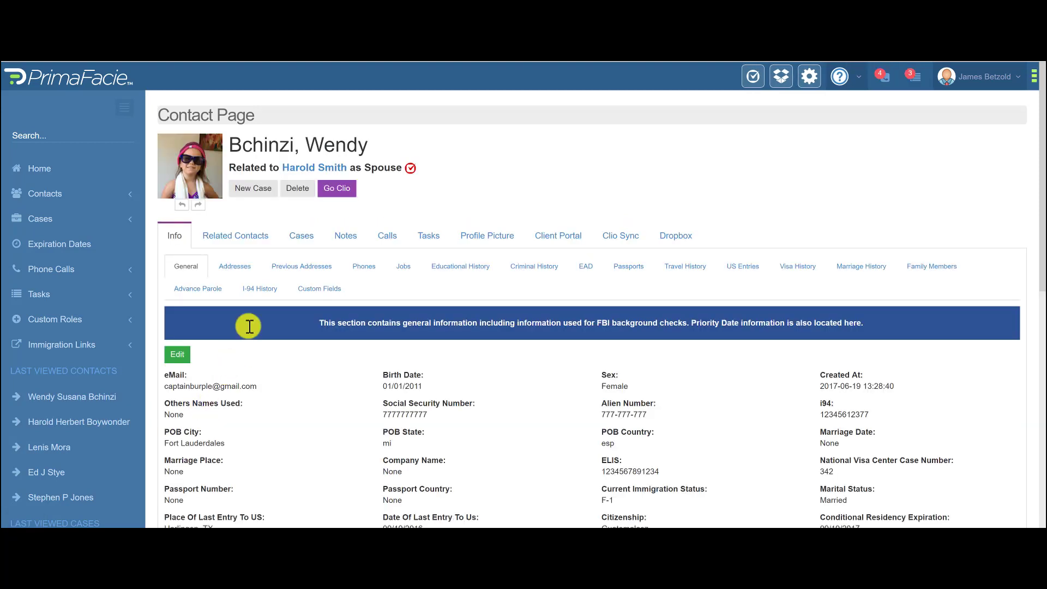
{"action": "left_click", "coordinate": [237, 240]}
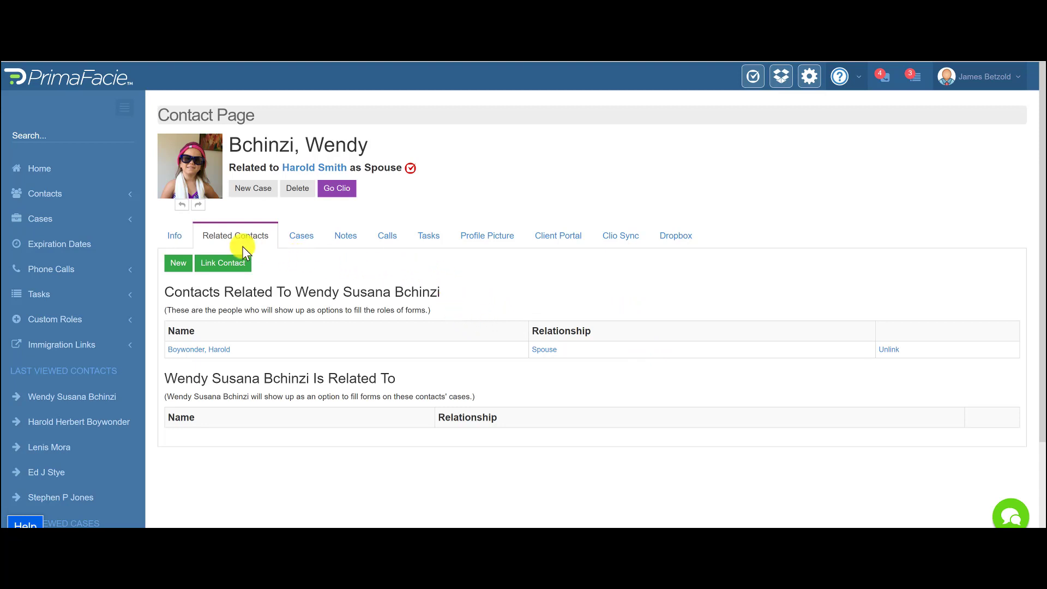
Step: Create an independent contact from the father's entry in the client's family members
{"action": "left_click", "coordinate": [182, 245]}
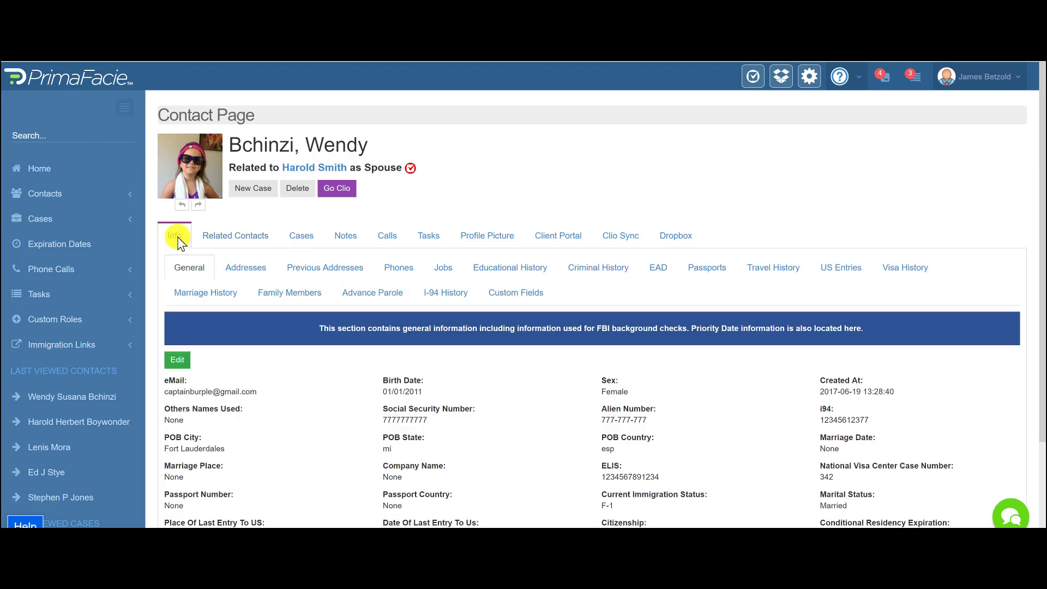
{"action": "left_click", "coordinate": [285, 298]}
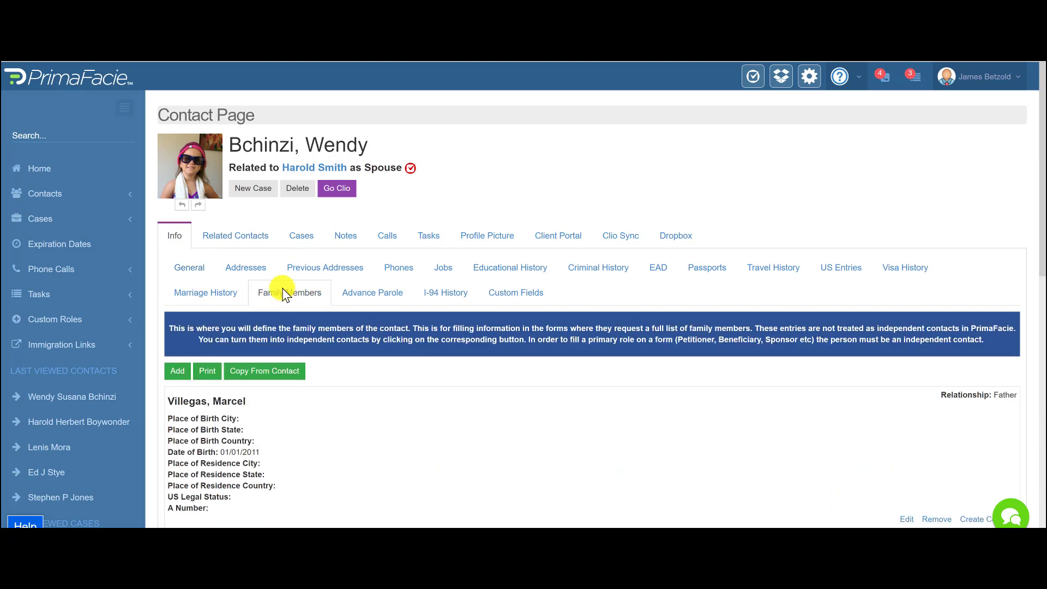
{"action": "scroll", "coordinate": [720, 389], "scroll_direction": "down", "scroll_amount": 3}
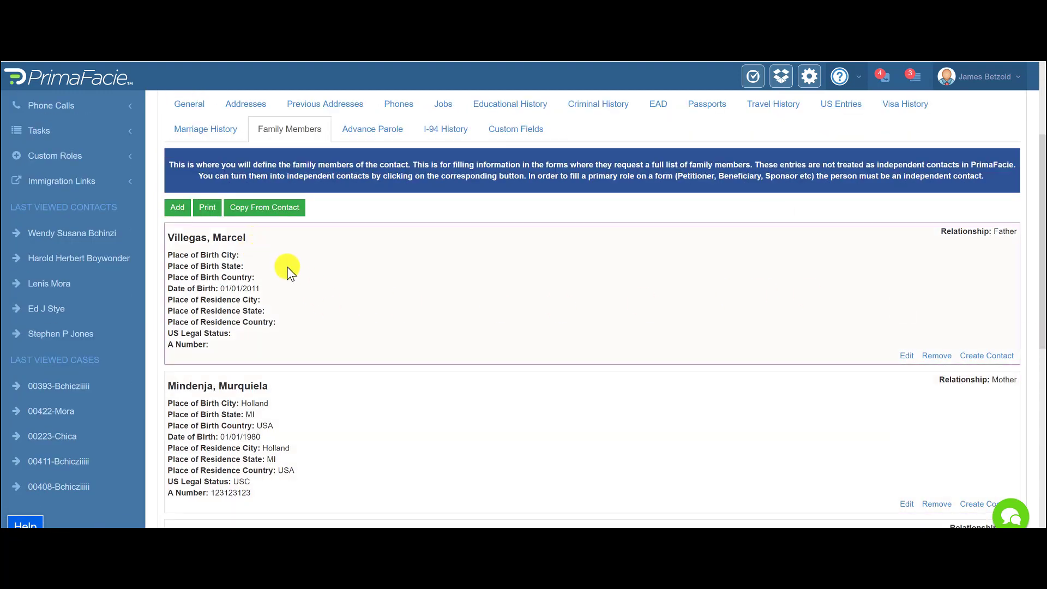
{"action": "left_click", "coordinate": [997, 360]}
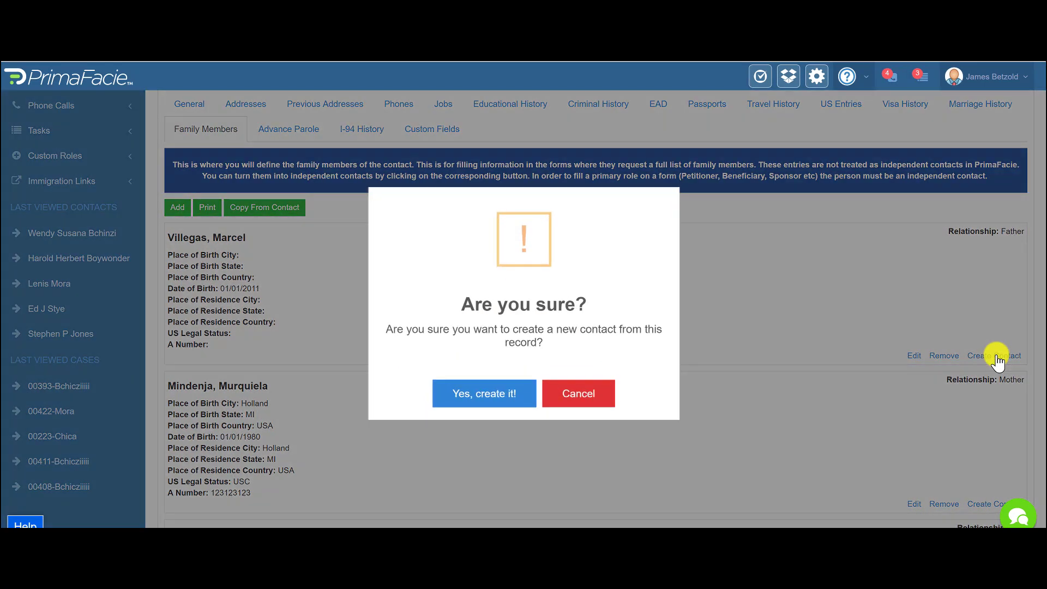
{"action": "left_click", "coordinate": [483, 398]}
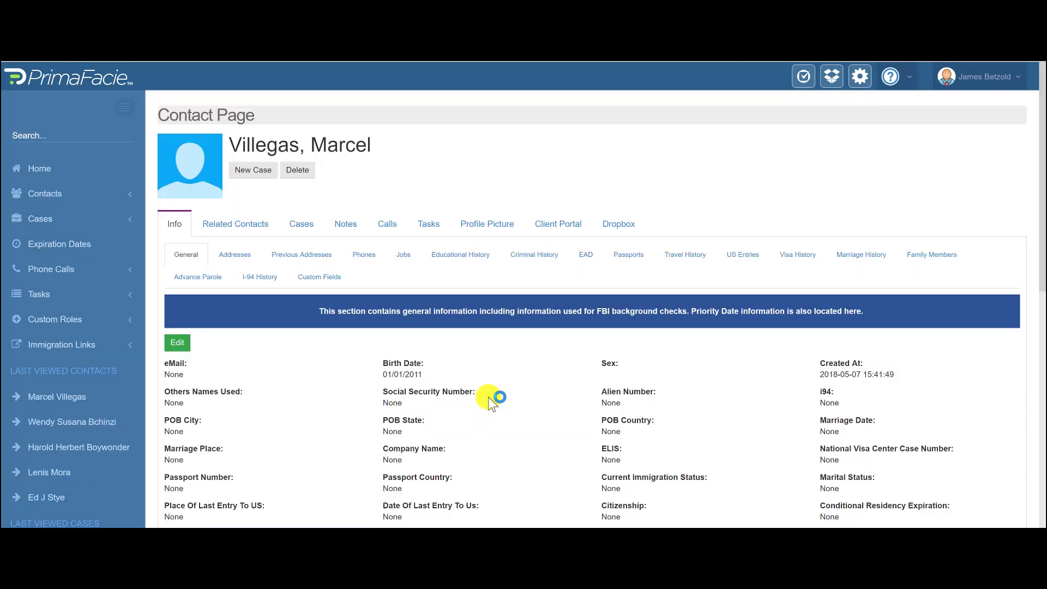
Step: Check the related contacts on the new father contact and back on the client's contact page
{"action": "left_click", "coordinate": [238, 226]}
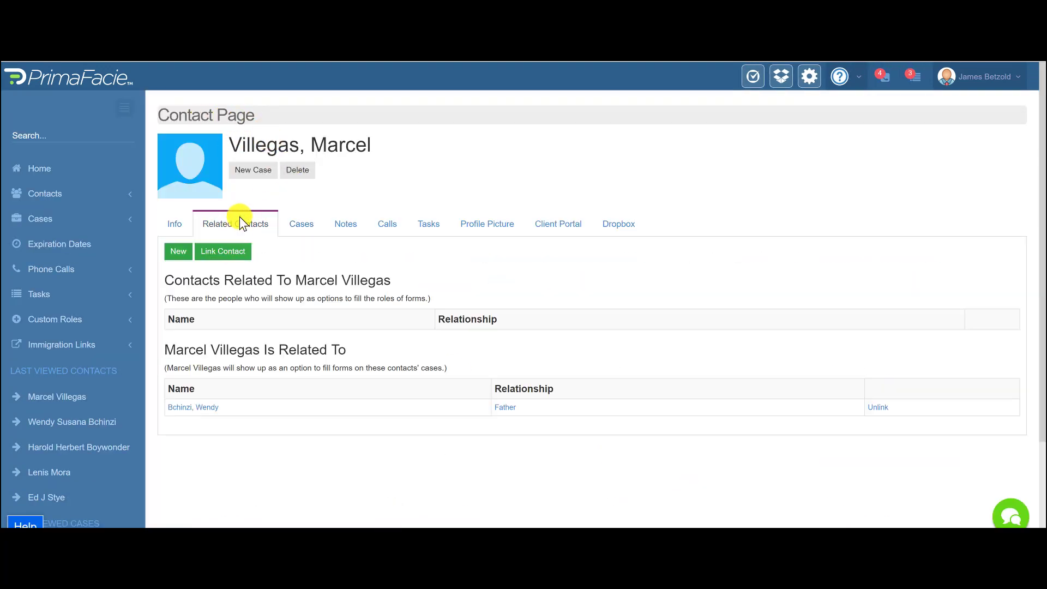
{"action": "left_click", "coordinate": [188, 407]}
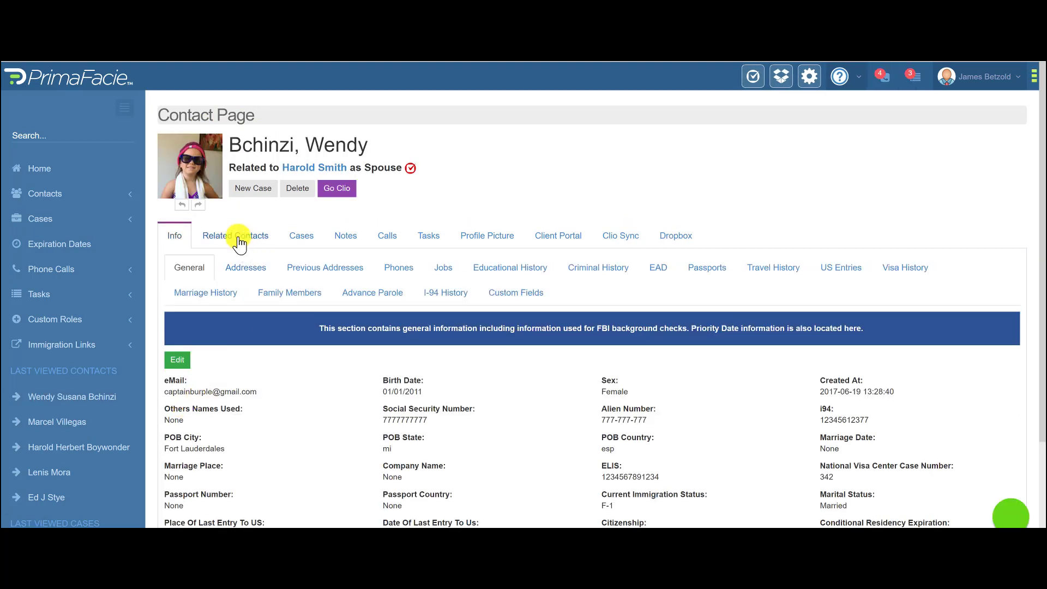
{"action": "left_click", "coordinate": [240, 243]}
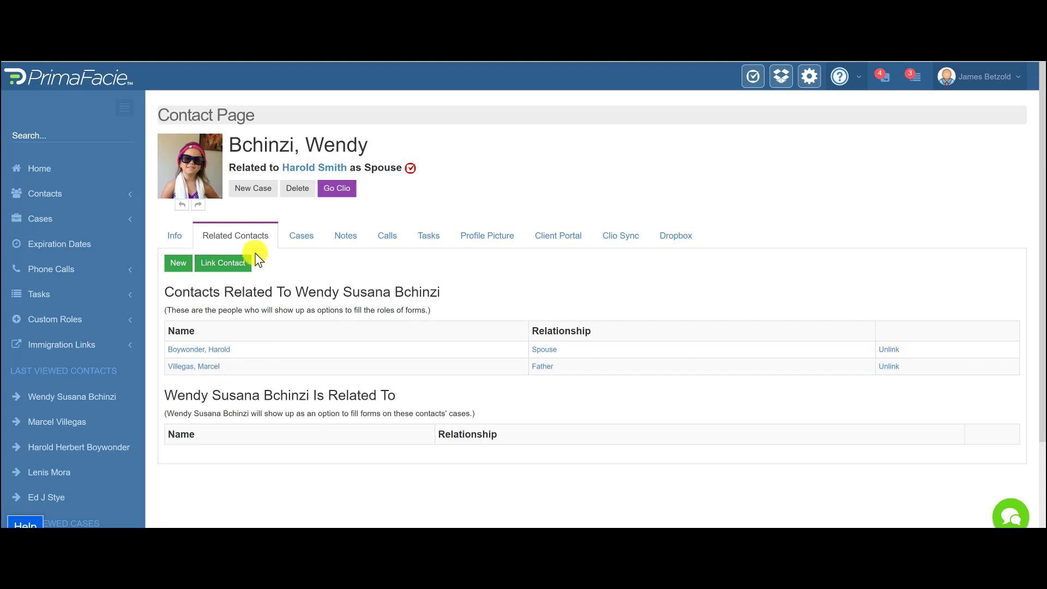
Step: Check which contacts the first G-28 form offers as Applicant/Immigrant in the client's I-130 case created on 2018-02-27
{"action": "left_click", "coordinate": [302, 236]}
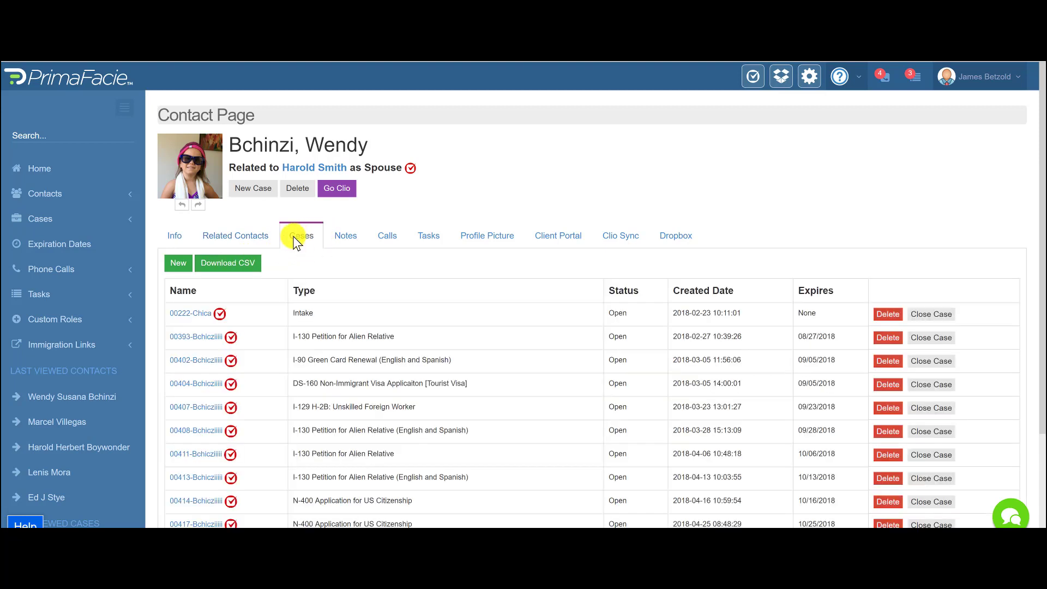
{"action": "left_click", "coordinate": [190, 337]}
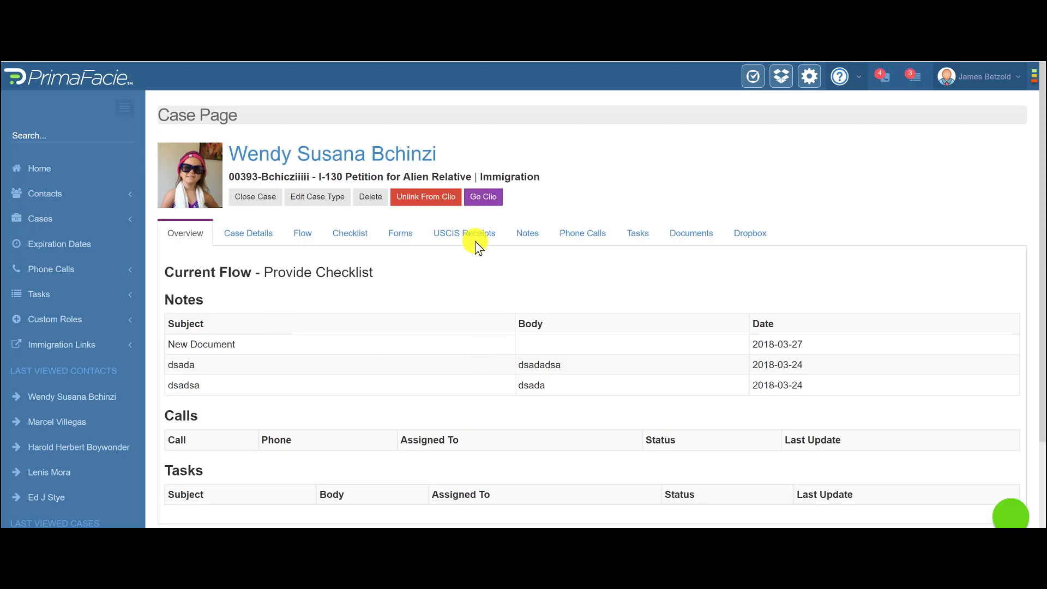
{"action": "left_click", "coordinate": [397, 237]}
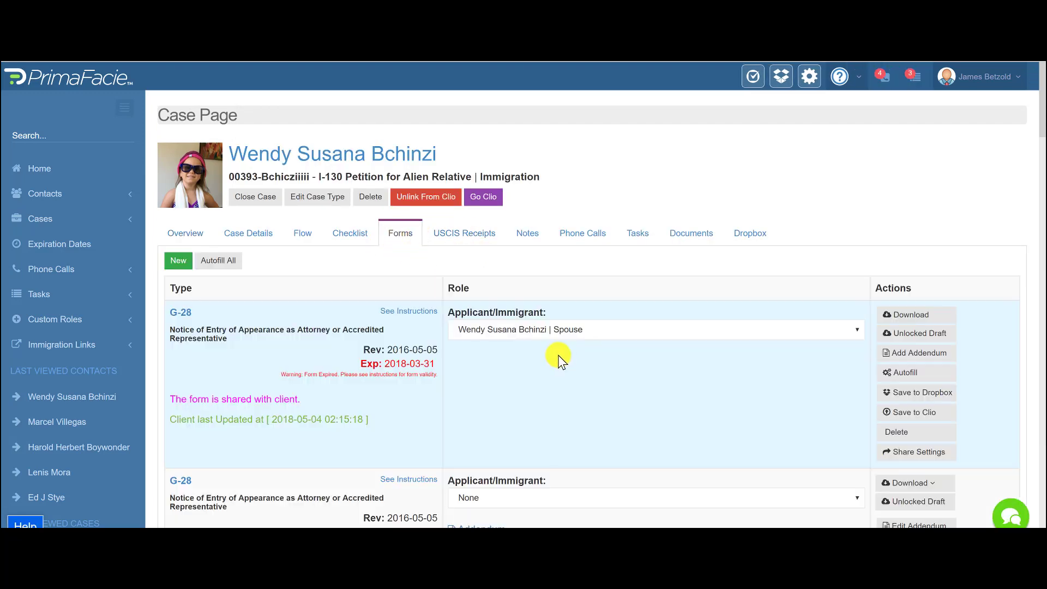
{"action": "left_click", "coordinate": [625, 328]}
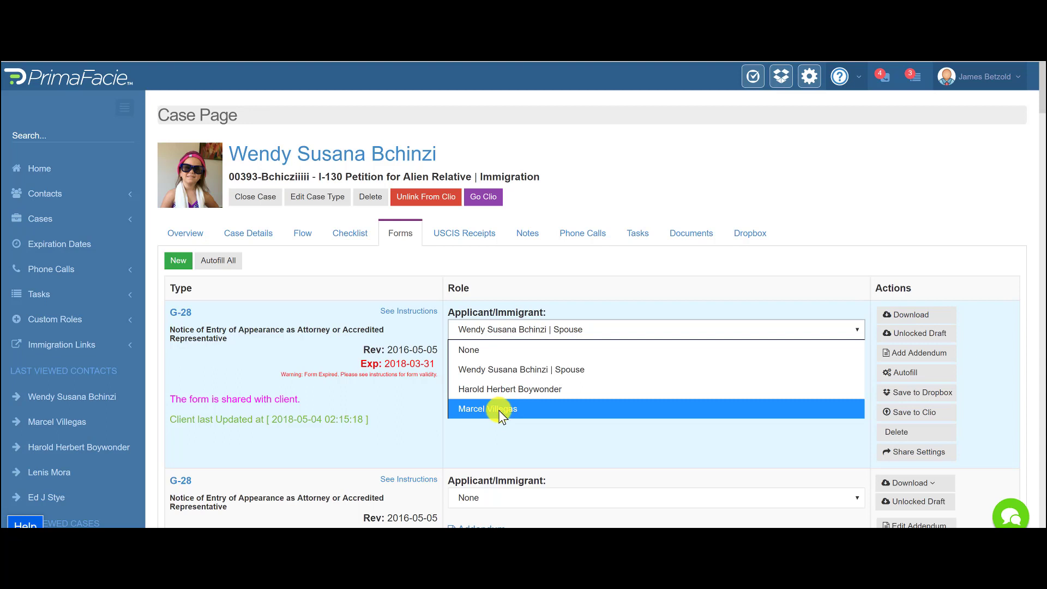
{"action": "left_click", "coordinate": [588, 446]}
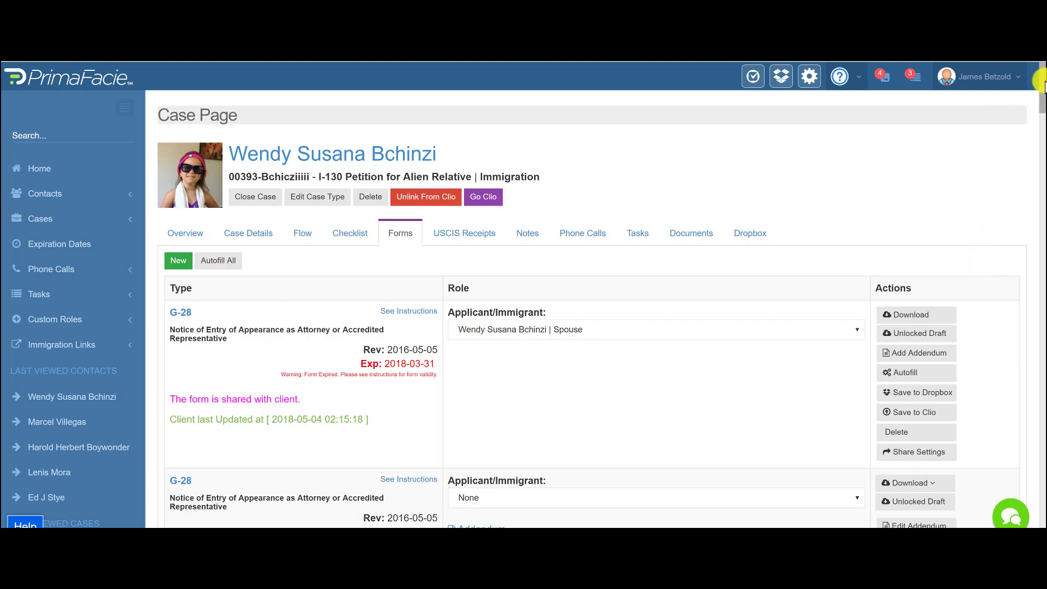
Step: Look over the role fields of the case's second G-28, I-130, G-1145 and I-130A forms
{"action": "scroll", "coordinate": [1039, 104], "scroll_direction": "down", "scroll_amount": 6}
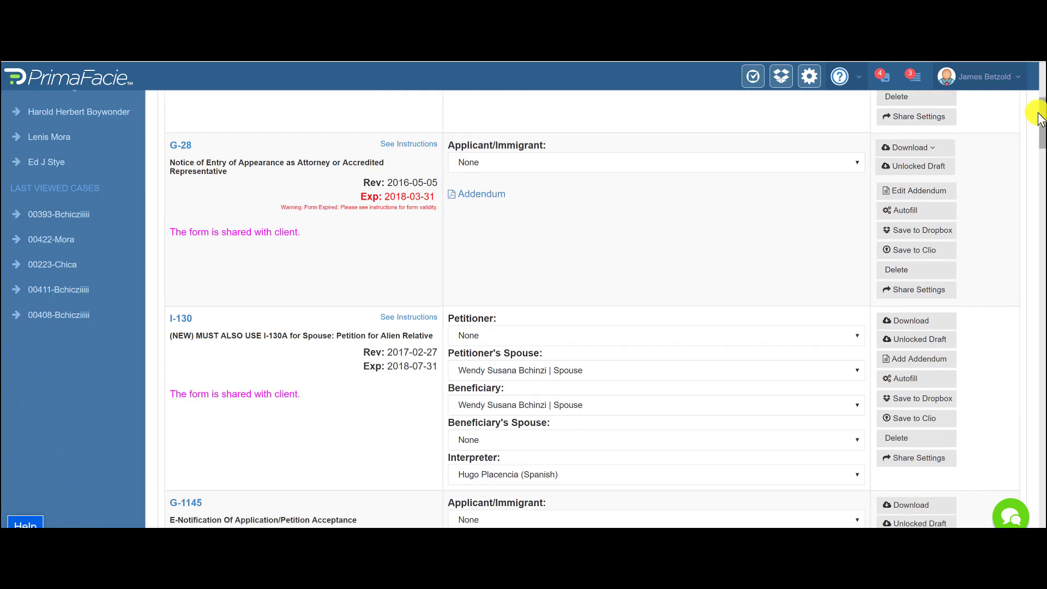
{"action": "scroll", "coordinate": [1036, 120], "scroll_direction": "up", "scroll_amount": 5}
{"action": "scroll", "coordinate": [1031, 137], "scroll_direction": "down", "scroll_amount": 3}
{"action": "scroll", "coordinate": [1029, 145], "scroll_direction": "down", "scroll_amount": 8}
{"action": "scroll", "coordinate": [1026, 153], "scroll_direction": "up", "scroll_amount": 2}
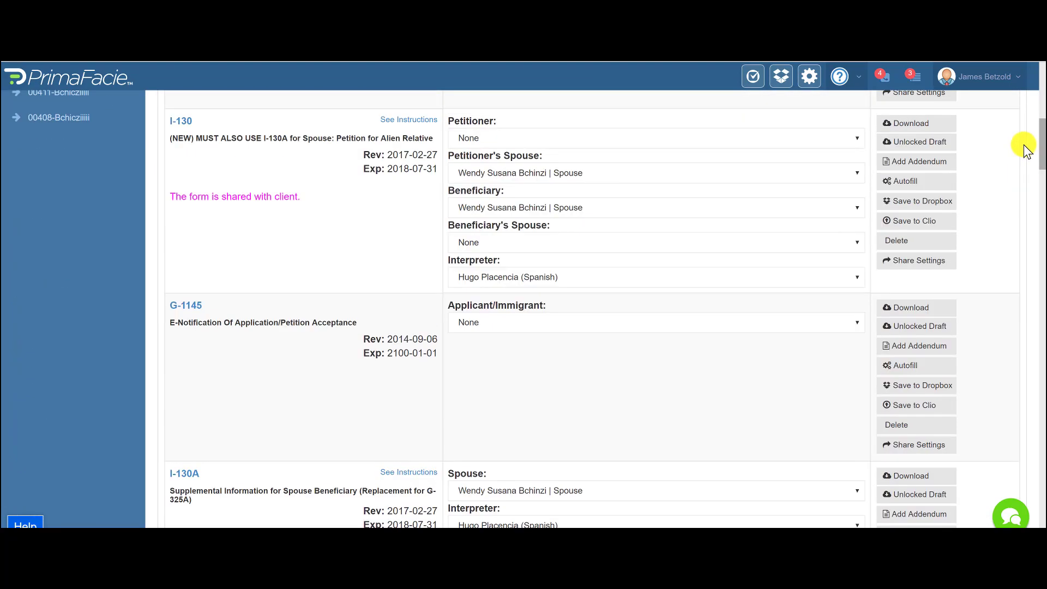
{"action": "scroll", "coordinate": [1028, 131], "scroll_direction": "up", "scroll_amount": 10}
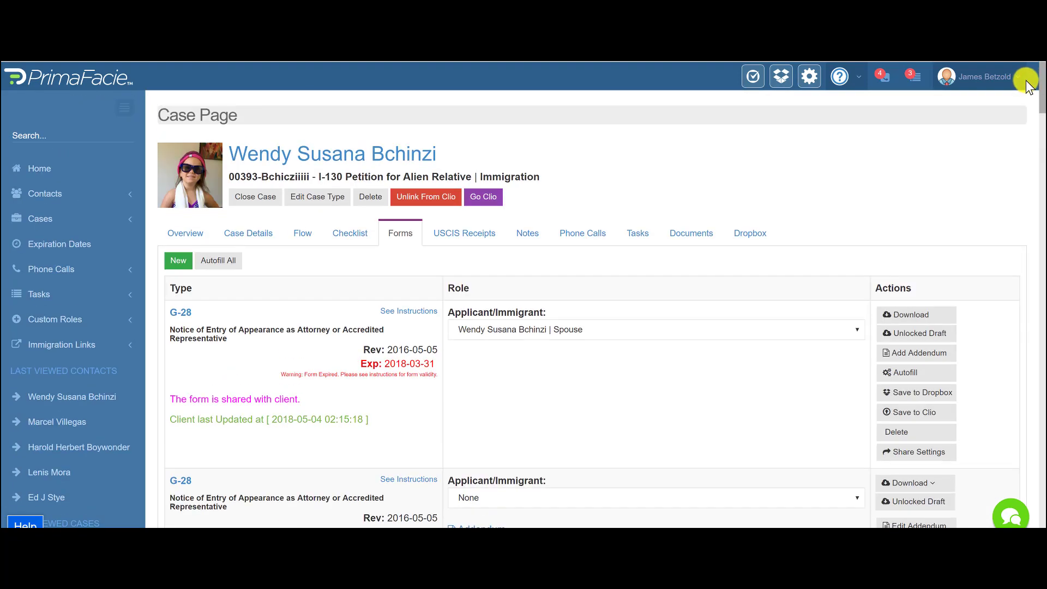